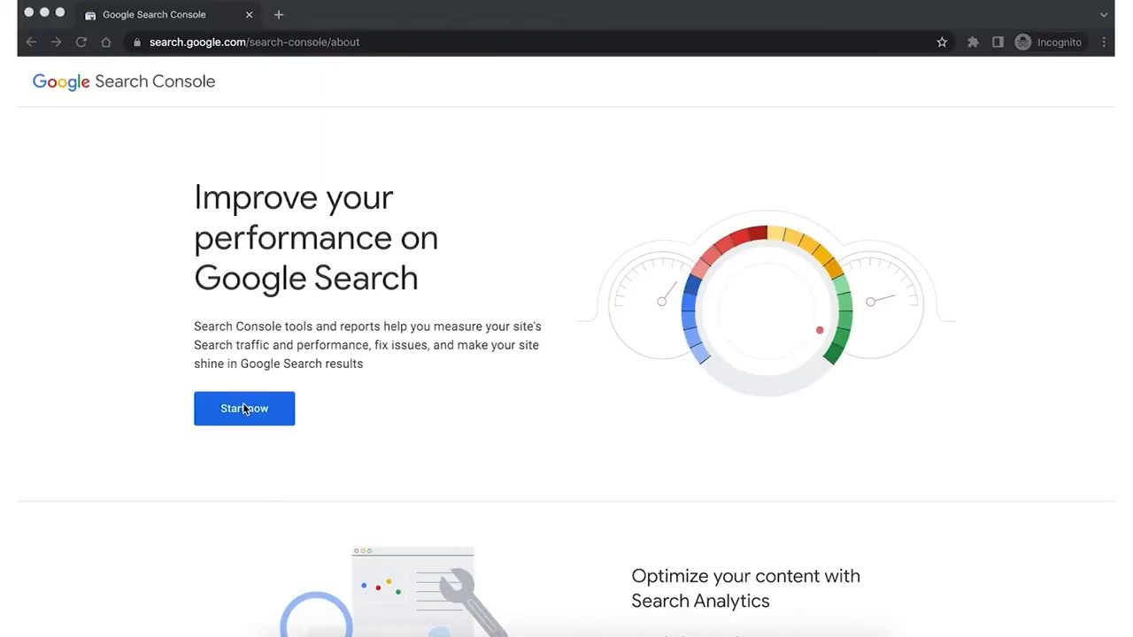
# Start Google Search Console from its landing page and dismiss the Mobile First Indexing notice
pyautogui.click(245, 408)
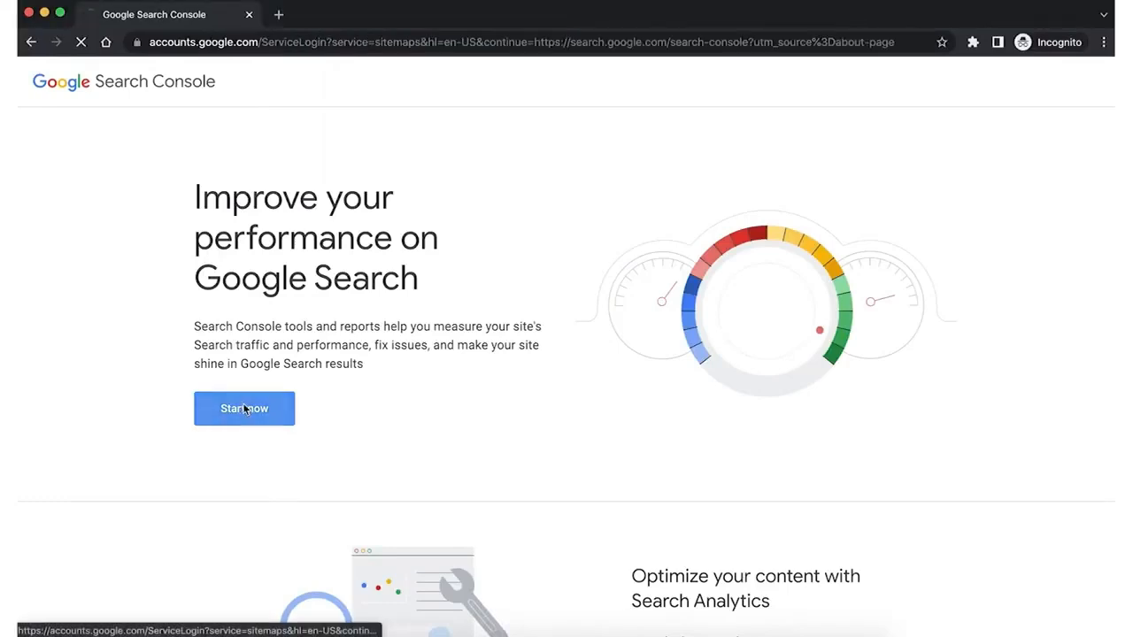
pyautogui.click(245, 409)
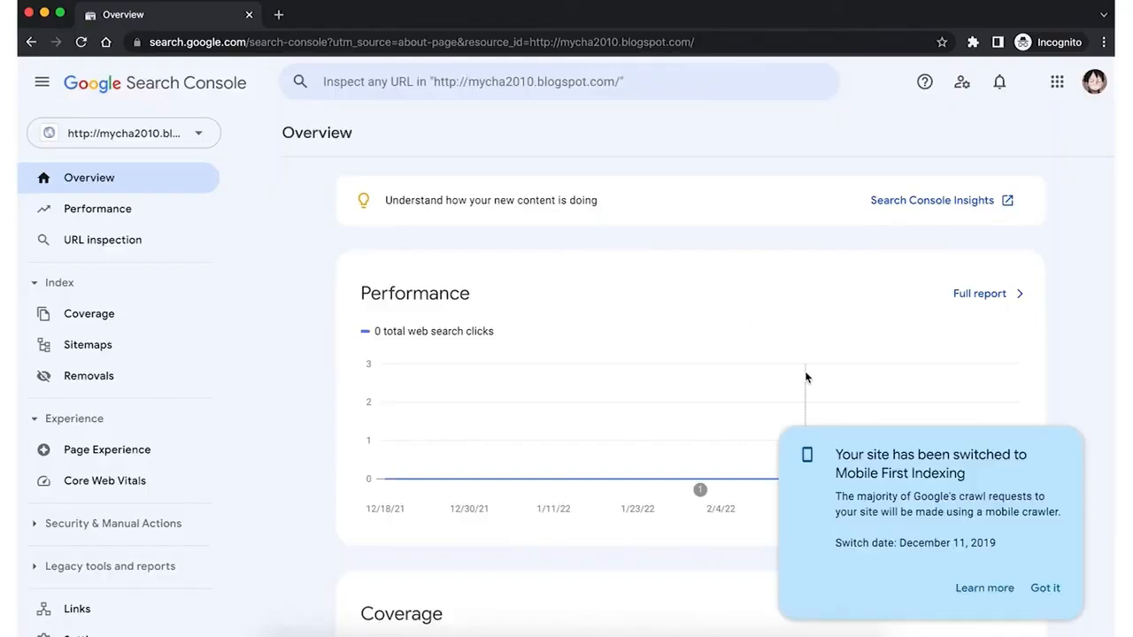
pyautogui.click(1045, 587)
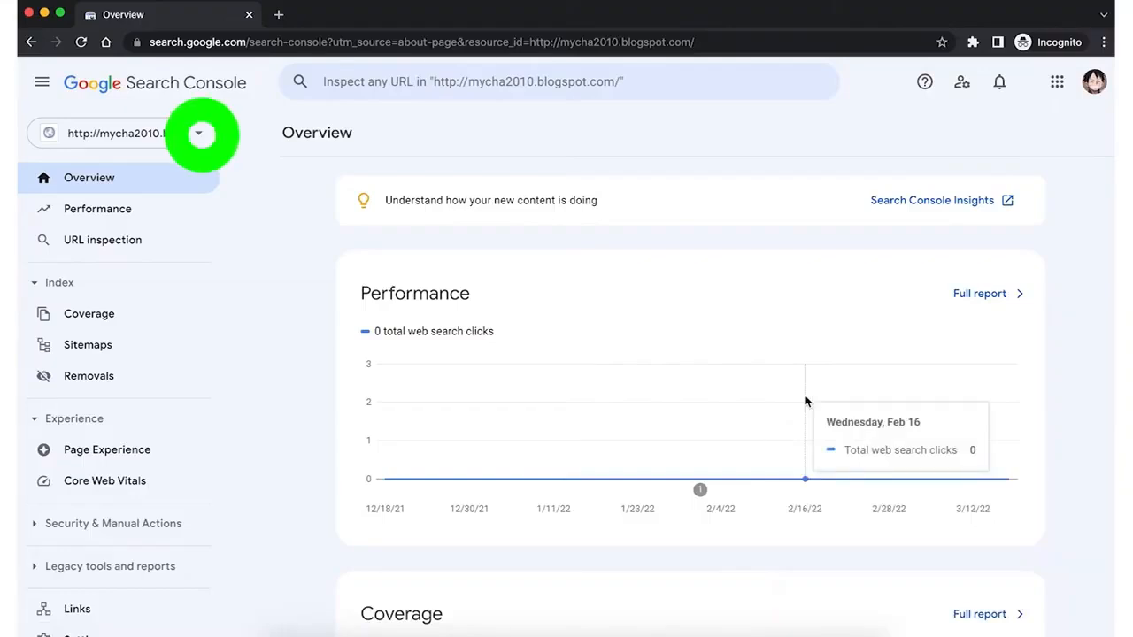
# Begin adding a new property from the list of existing Search Console properties
pyautogui.click(198, 133)
pyautogui.scroll(-3, 155, 298)
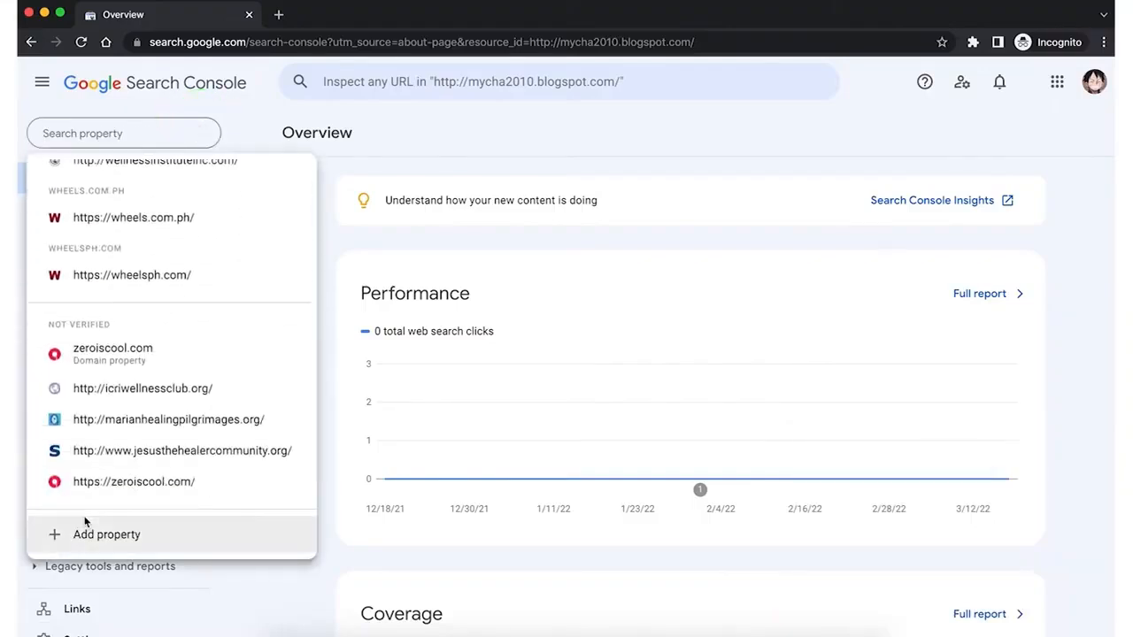
pyautogui.click(97, 533)
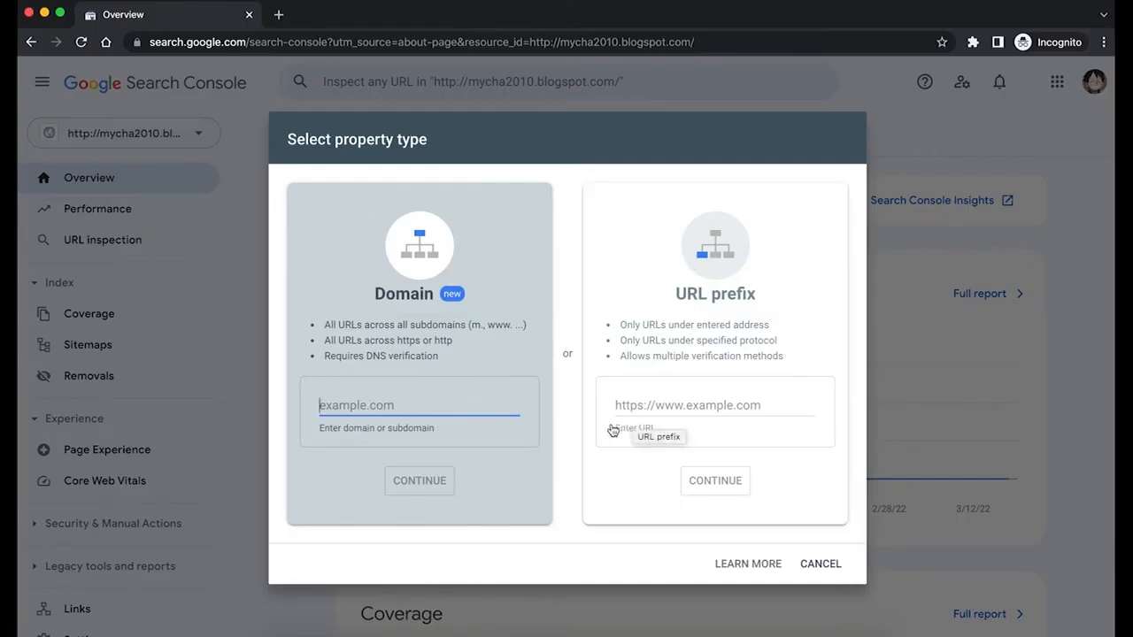
# Enter zeroiscool.com as a Domain property and continue to ownership verification
pyautogui.write('htt')
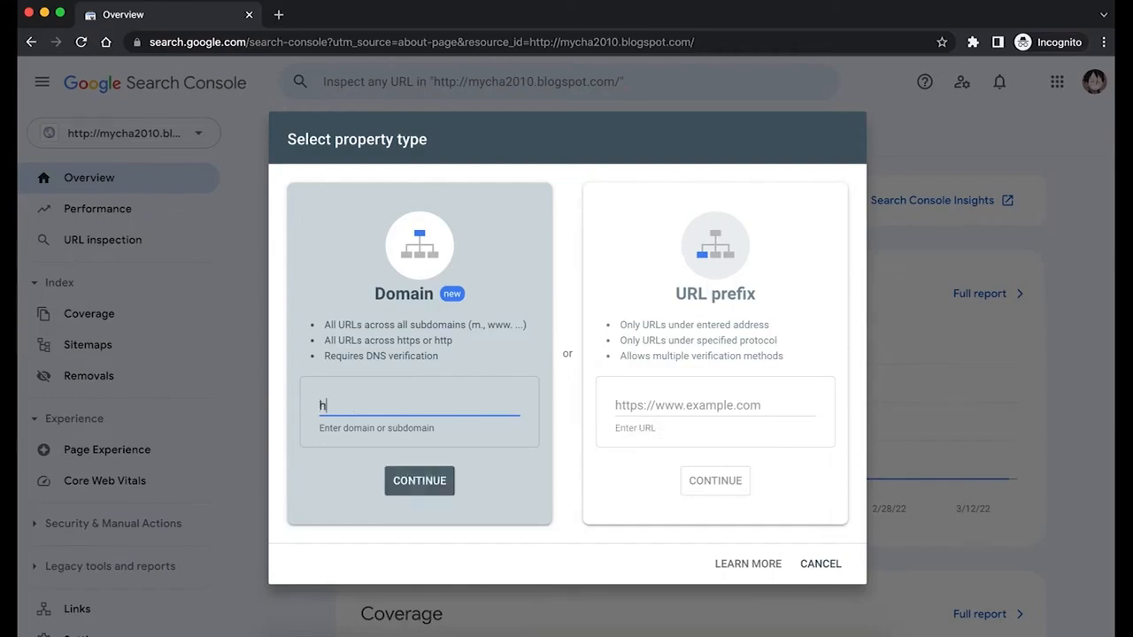
pyautogui.press('BackSpace')
pyautogui.press('BackSpace')
pyautogui.press('BackSpace')
pyautogui.write('zer')
pyautogui.write('ois')
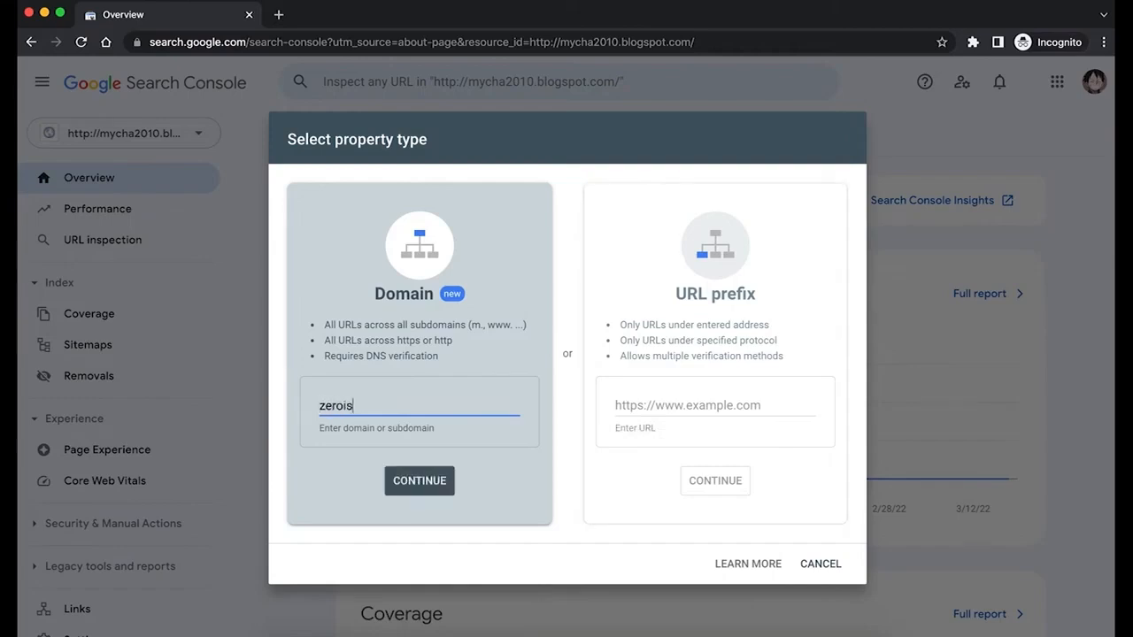
pyautogui.write('cool.com')
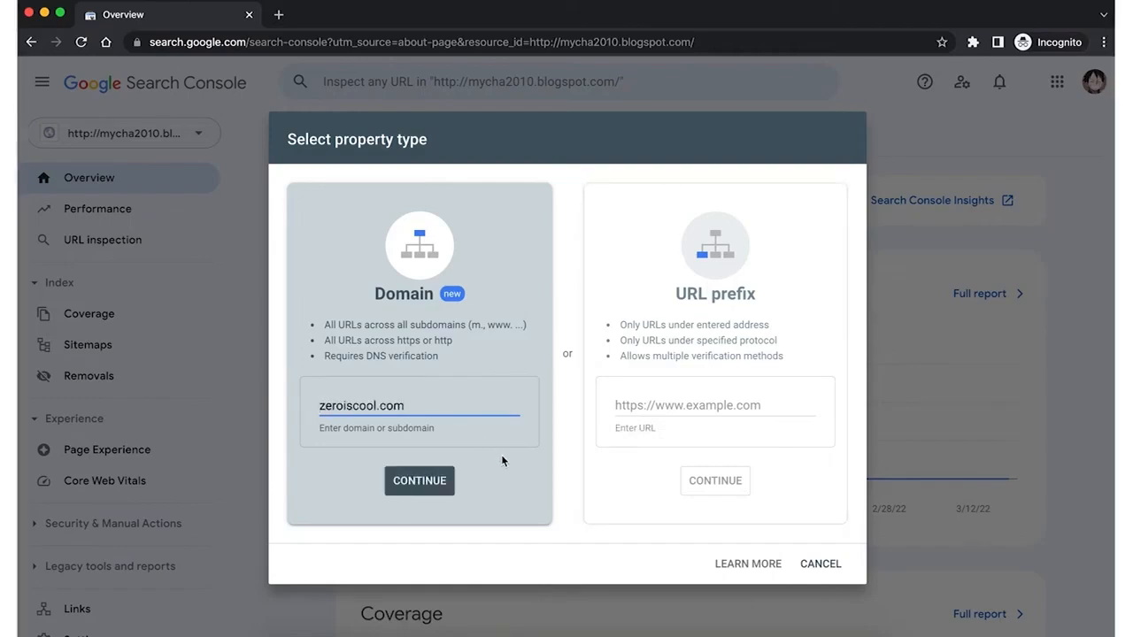
pyautogui.click(434, 480)
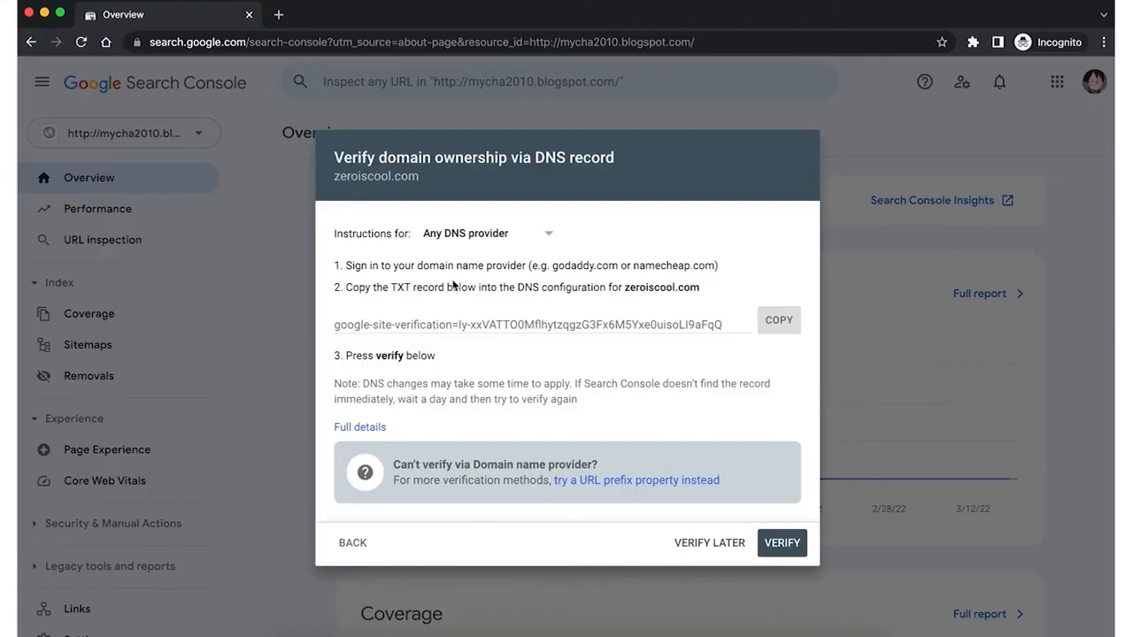
# Review the DNS verification instructions, select Name.com as the DNS provider and start the verification
pyautogui.moveTo(344, 265); pyautogui.dragTo(673, 265)
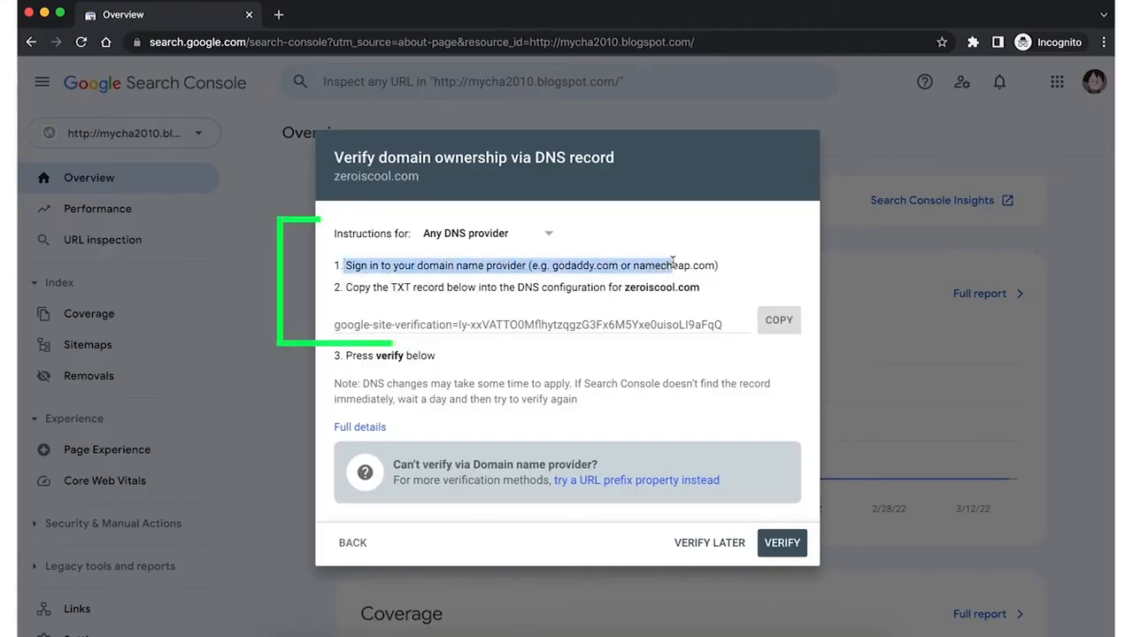
pyautogui.moveTo(346, 287); pyautogui.dragTo(708, 296)
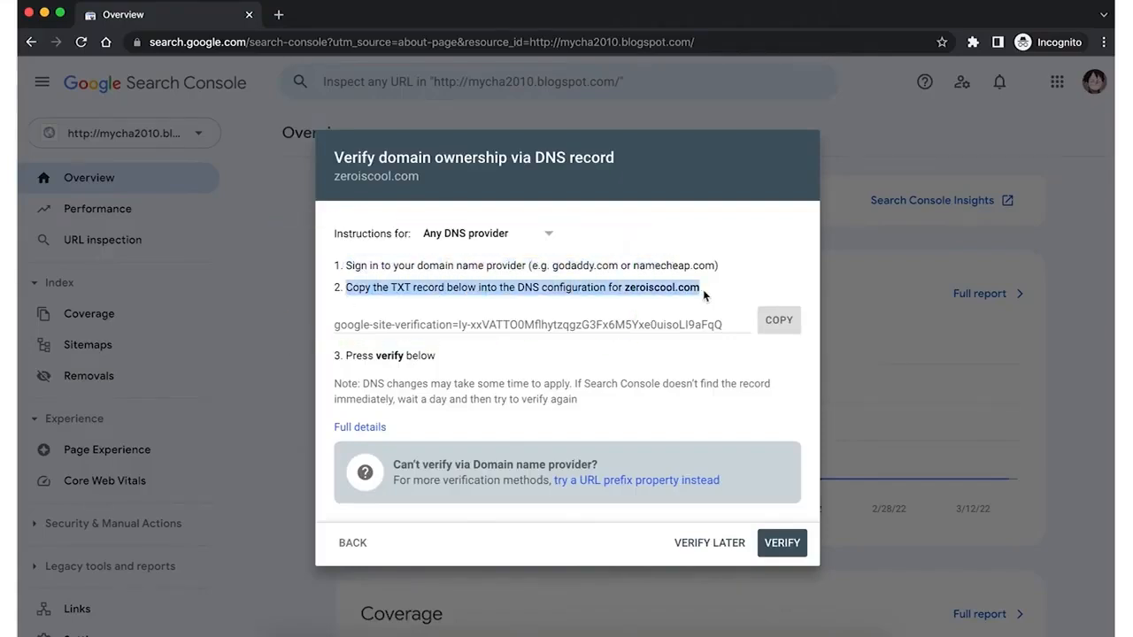
pyautogui.click(677, 303)
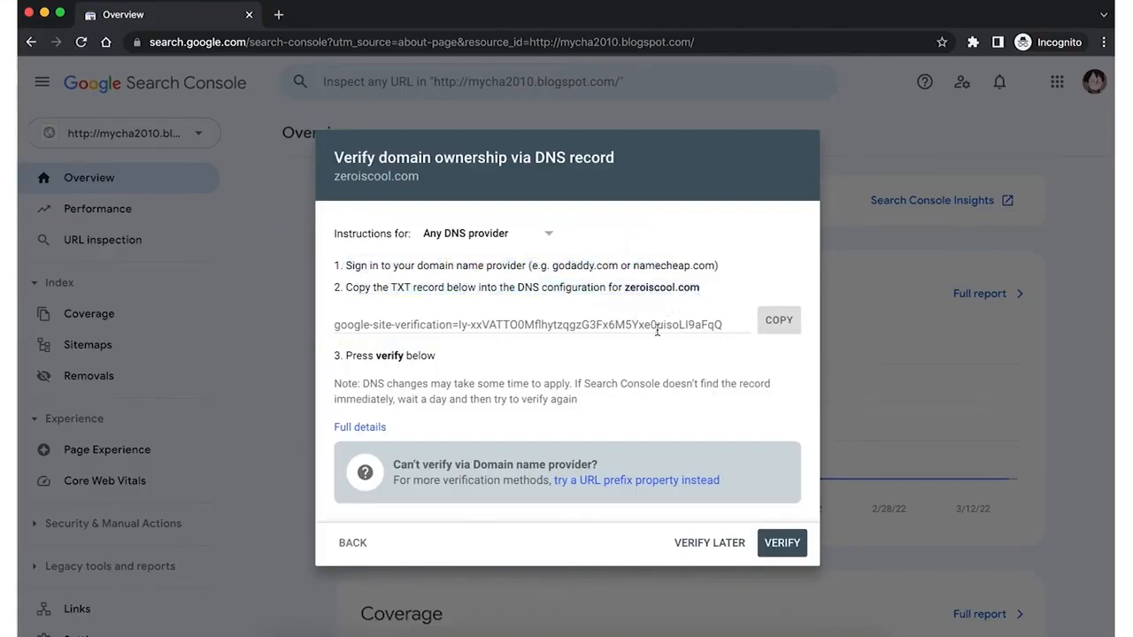
pyautogui.click(530, 234)
pyautogui.scroll(-1, 511, 327)
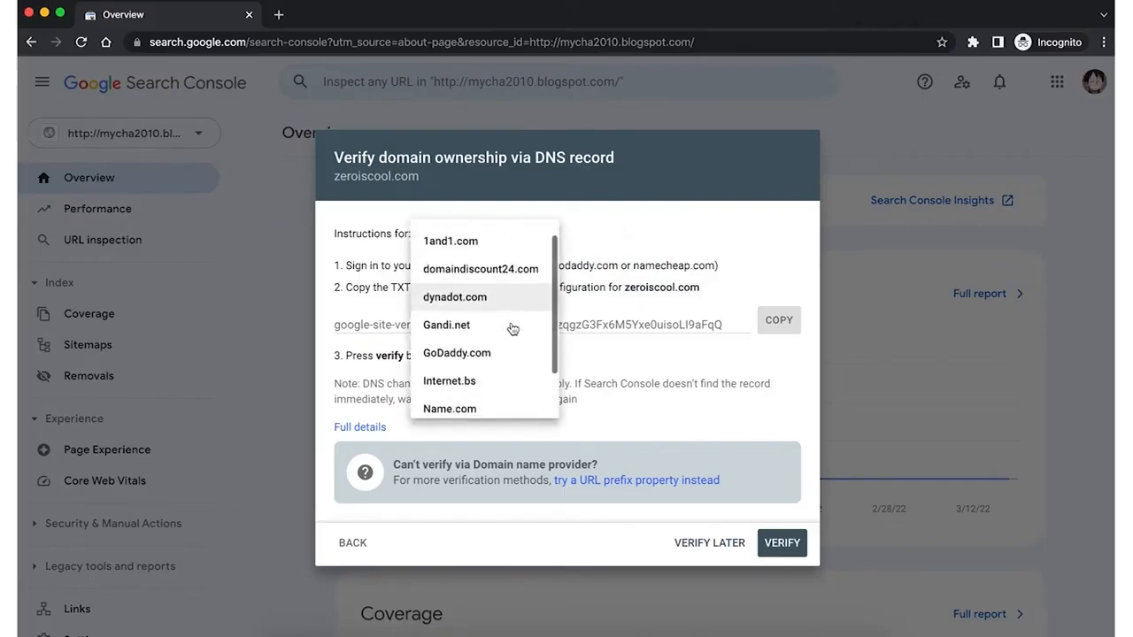
pyautogui.scroll(-2, 512, 329)
pyautogui.click(504, 346)
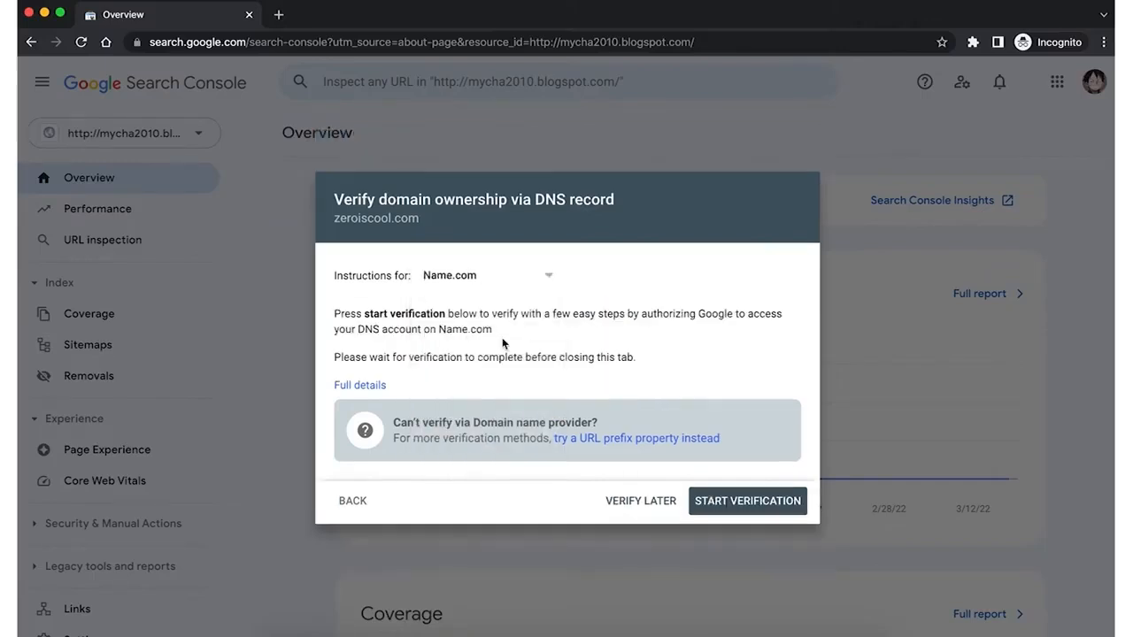
pyautogui.click(719, 505)
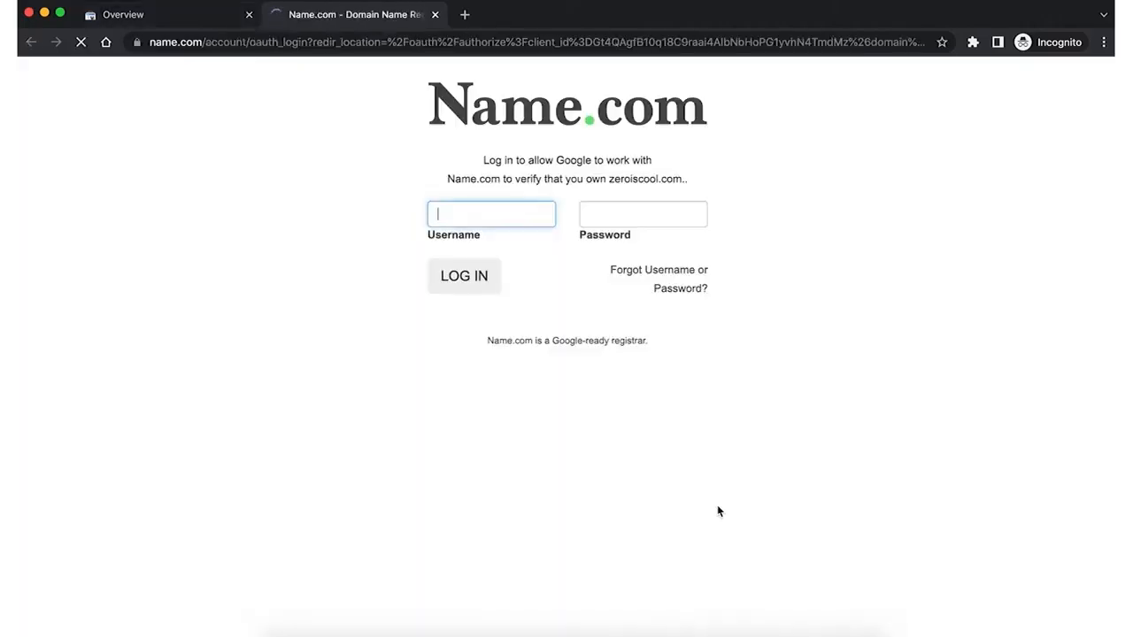
# Log in to Name.com with the account username and password
pyautogui.write('webad')
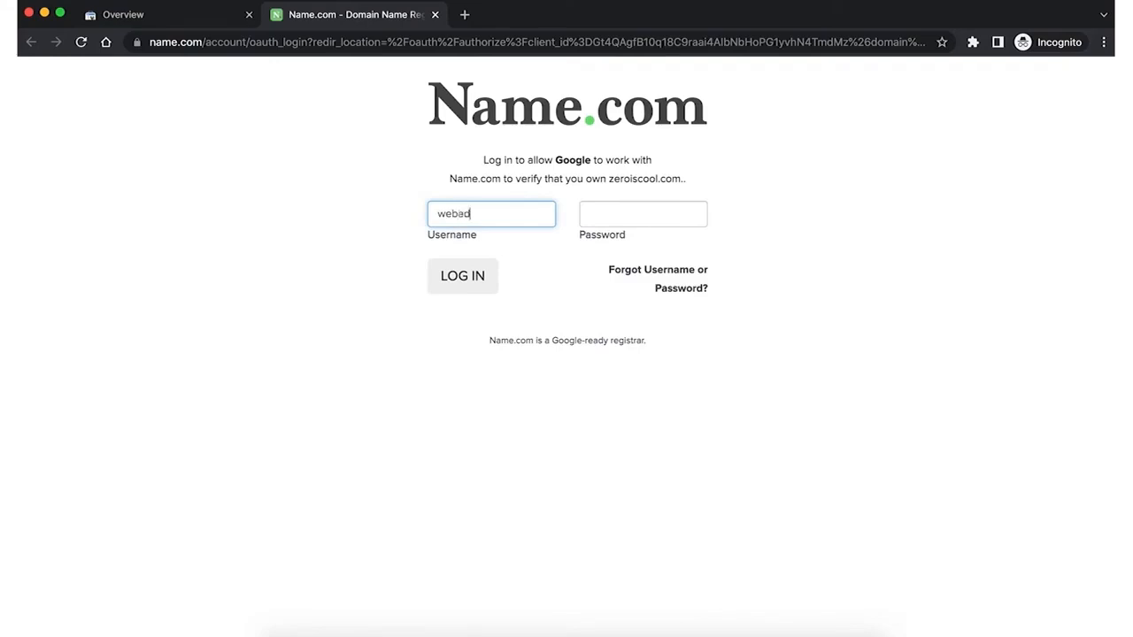
pyautogui.press('Tab')
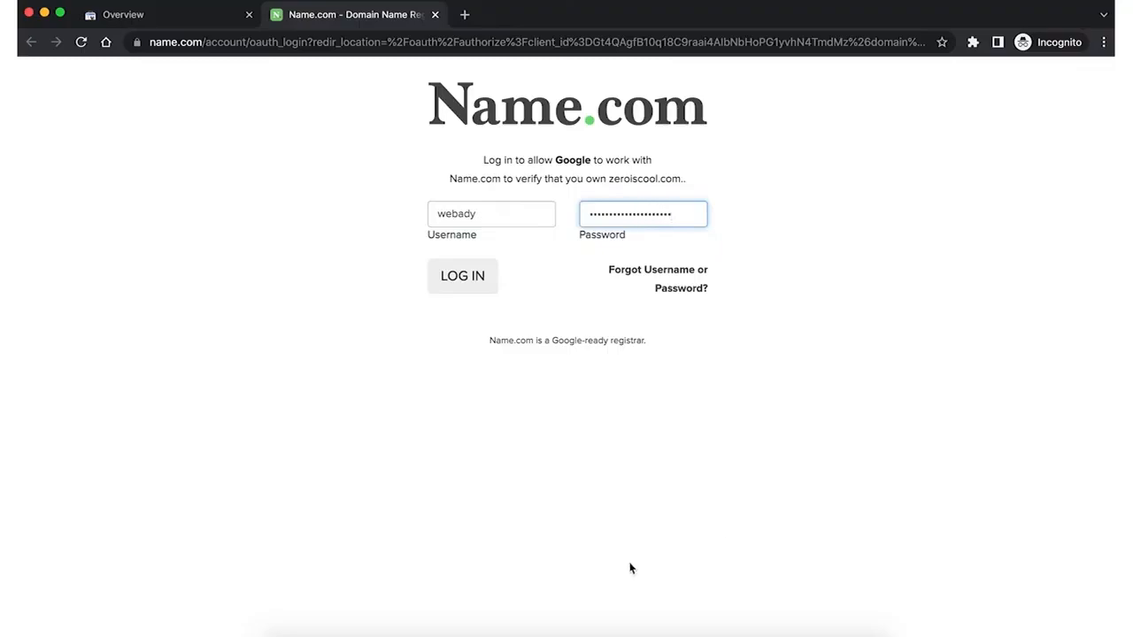
pyautogui.click(463, 276)
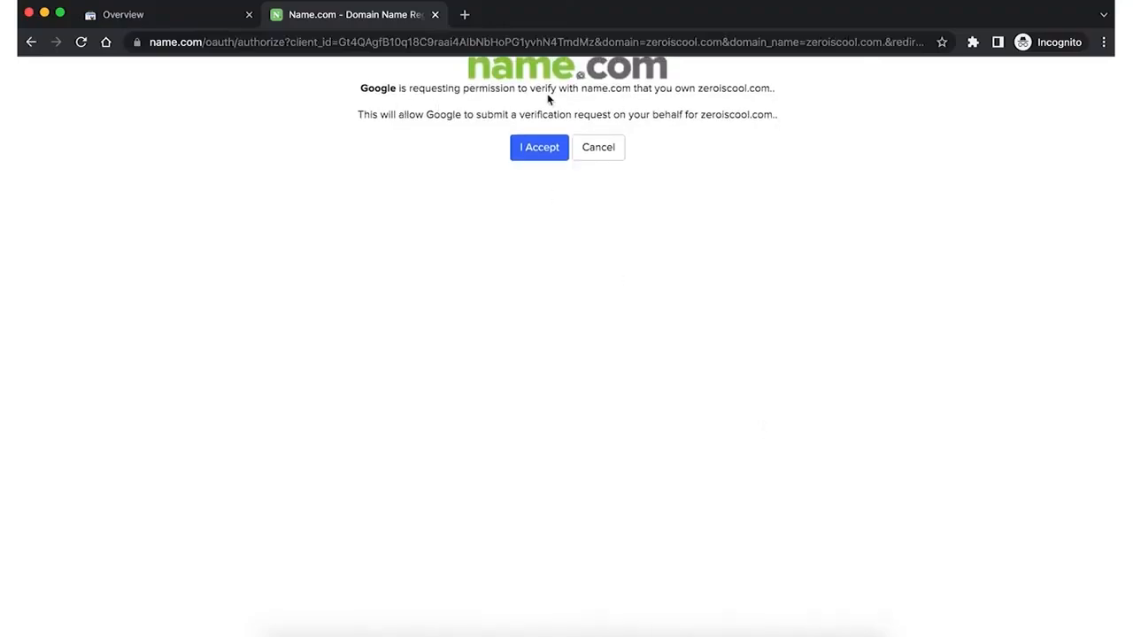
# Grant Google permission to verify ownership of zeroiscool.com through Name.com and close the verification result
pyautogui.moveTo(491, 88); pyautogui.dragTo(626, 111)
pyautogui.moveTo(774, 114); pyautogui.dragTo(360, 109)
pyautogui.click(522, 156)
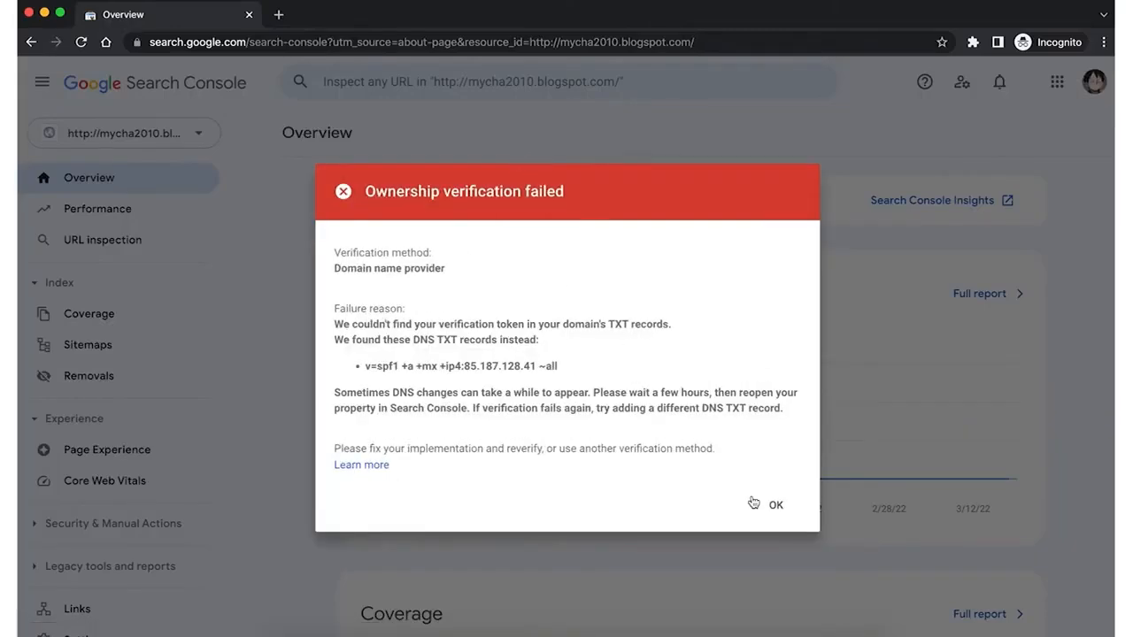
pyautogui.click(778, 507)
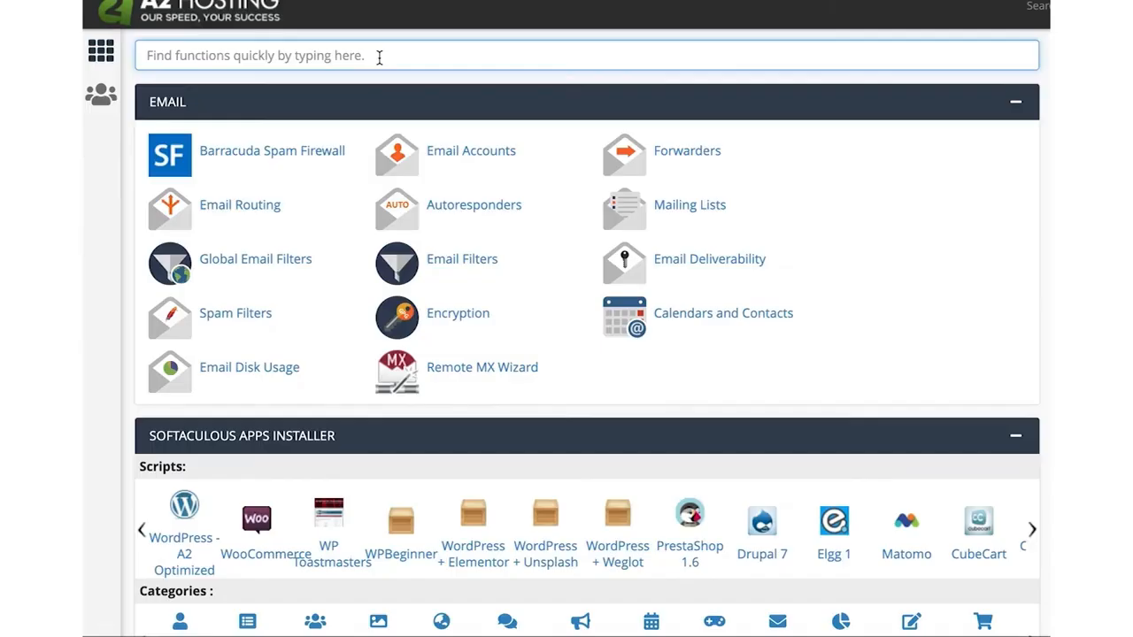
# In the A2 Hosting control panel, search for dns and start a new zoneiscool.com zone record in the Zone Editor
pyautogui.write('dns')
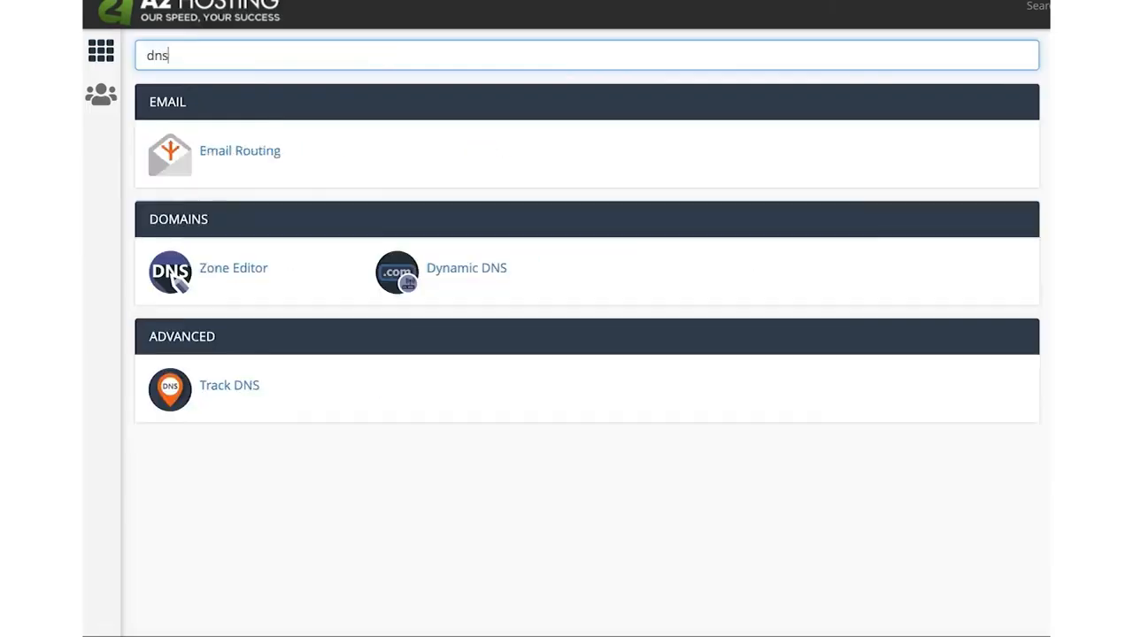
pyautogui.click(243, 269)
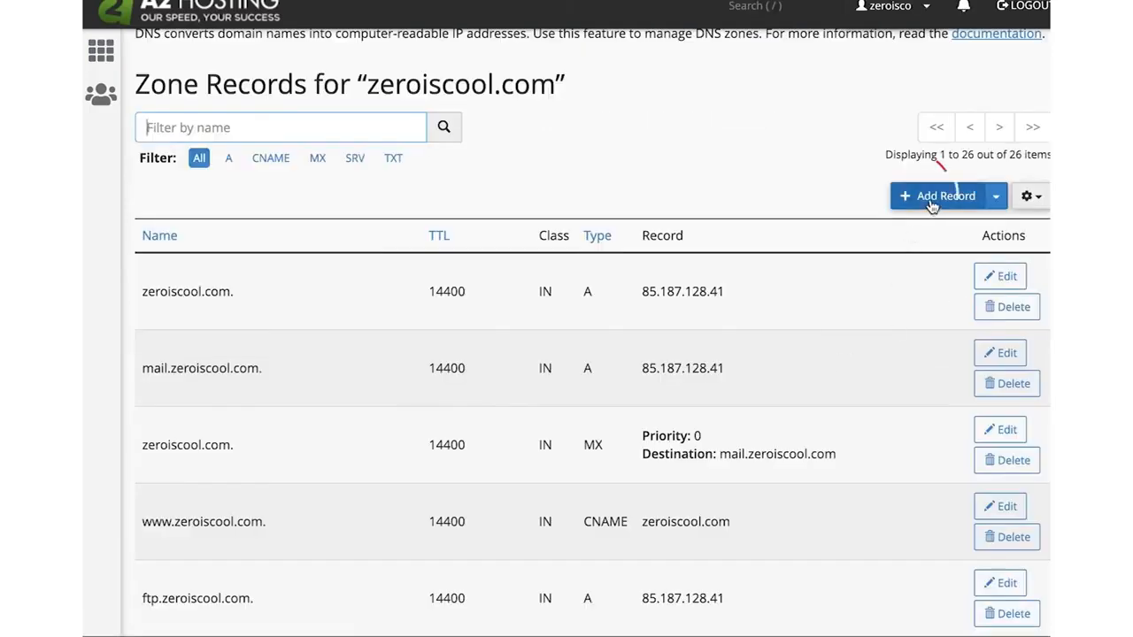
pyautogui.click(931, 197)
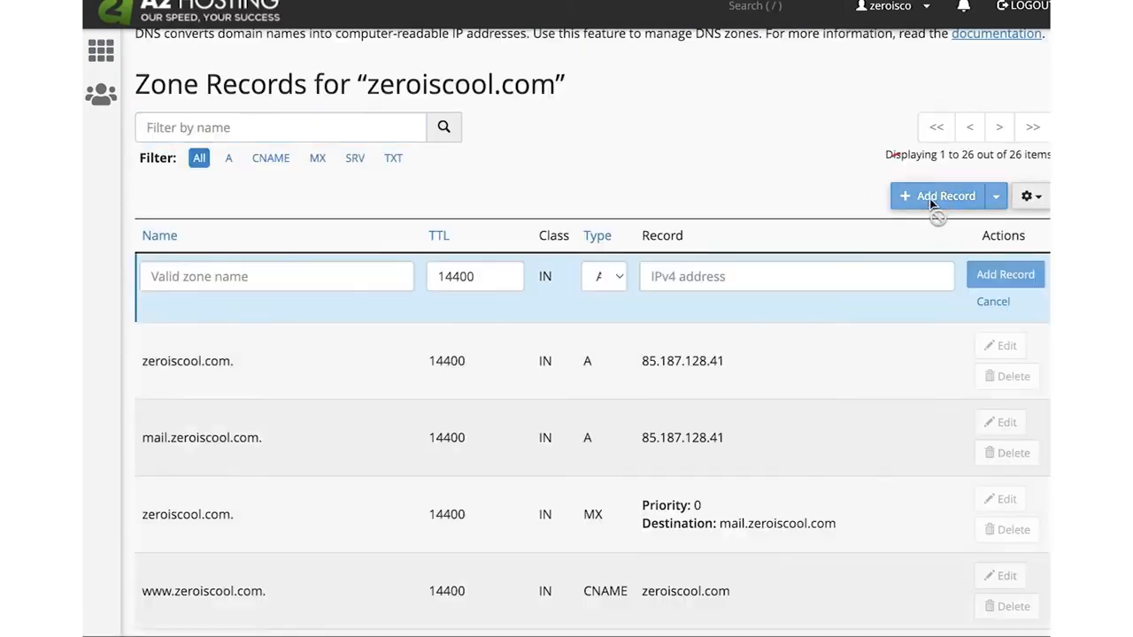
# Name the new zone record "zeroiscool.com." and set its type to TXT
pyautogui.click(354, 278)
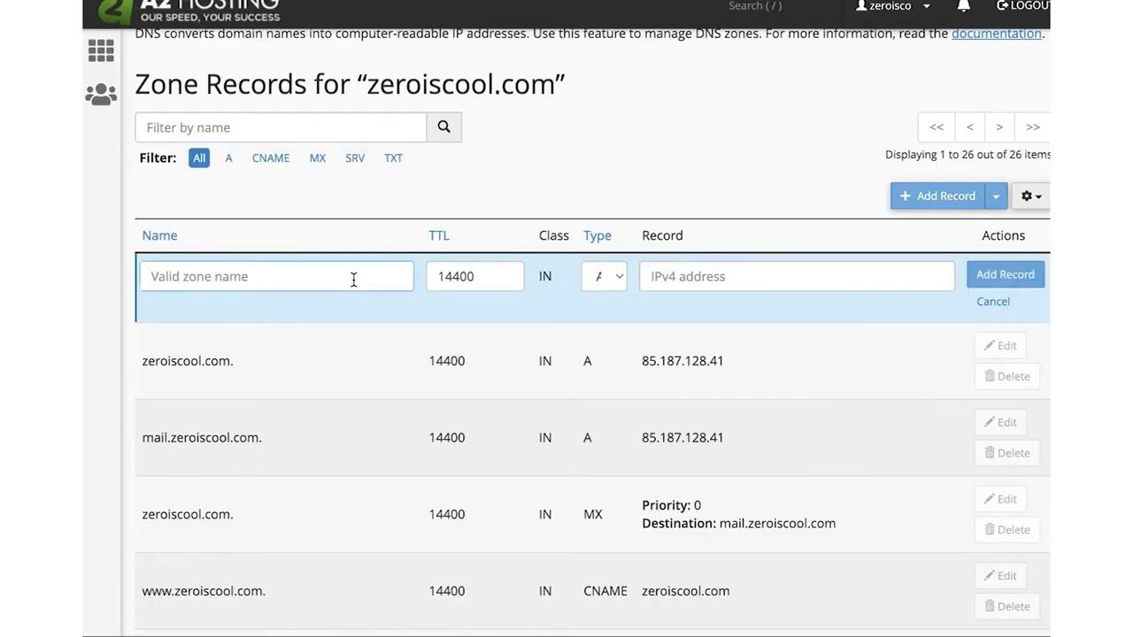
pyautogui.write('z')
pyautogui.write('ero')
pyautogui.write('rois')
pyautogui.write('cool')
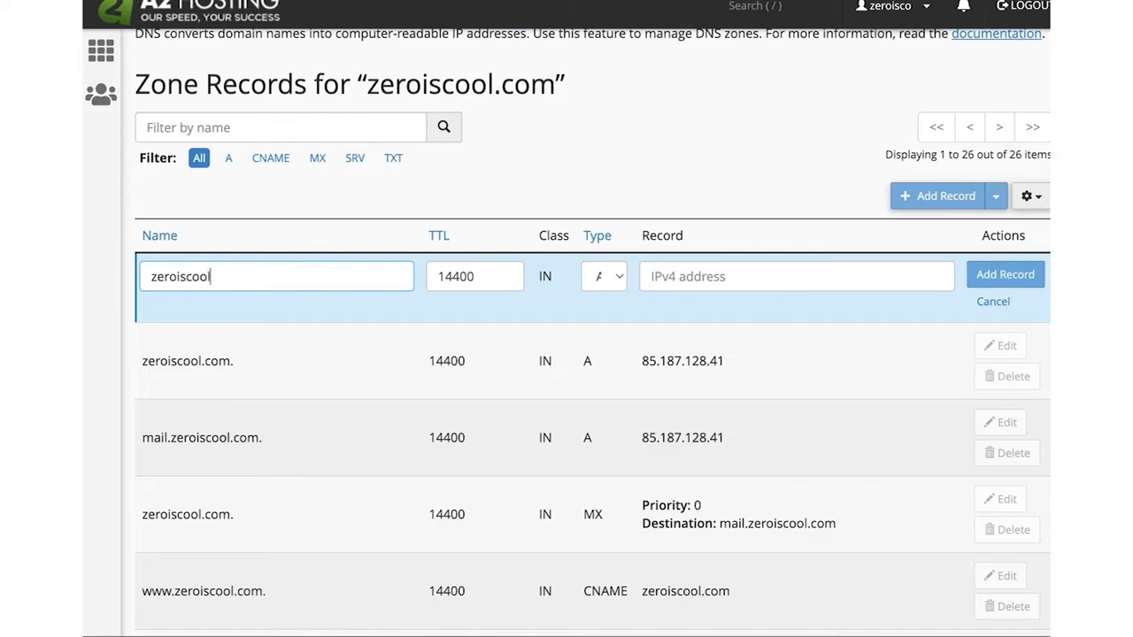
pyautogui.write('.com.')
pyautogui.click(617, 282)
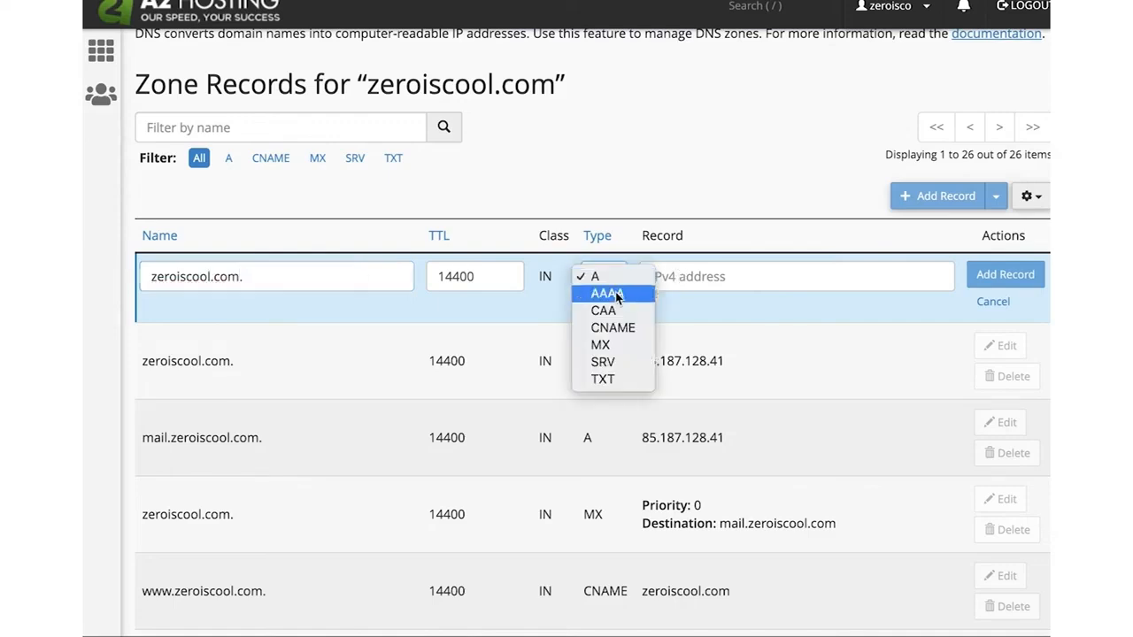
pyautogui.click(618, 379)
# Paste the Google site verification token as the TXT record's text and add the record
pyautogui.click(698, 289)
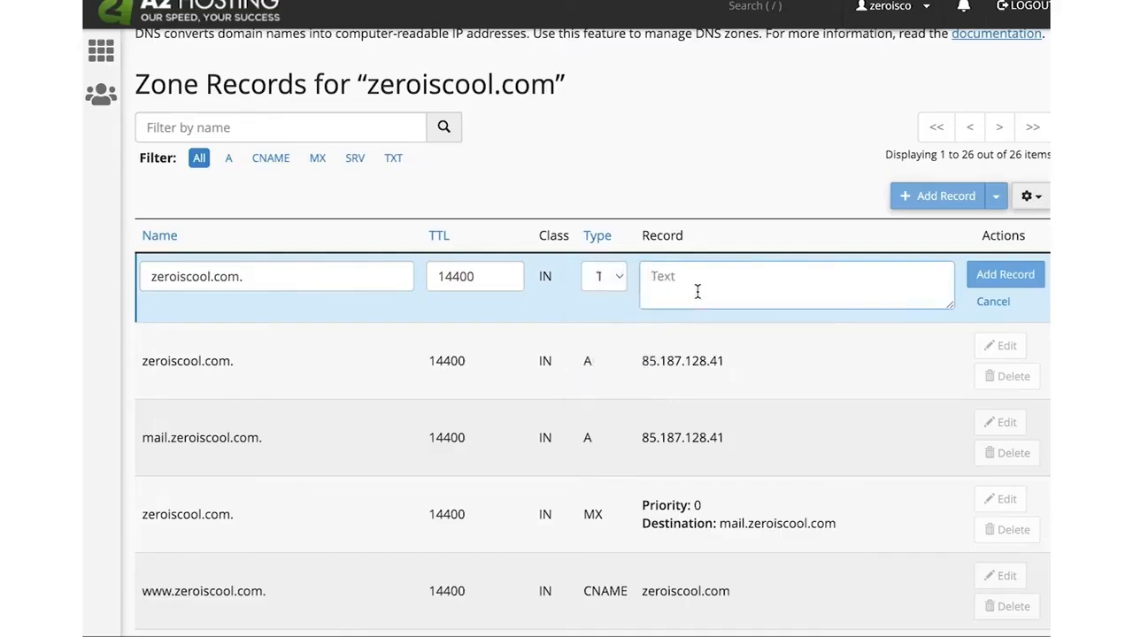
pyautogui.write('google-site-verification=ly-xxVATTd0MflhytzqgzG3Fx6M5Yxe0uisoLI9aFqQ')
pyautogui.moveTo(934, 296); pyautogui.dragTo(617, 275)
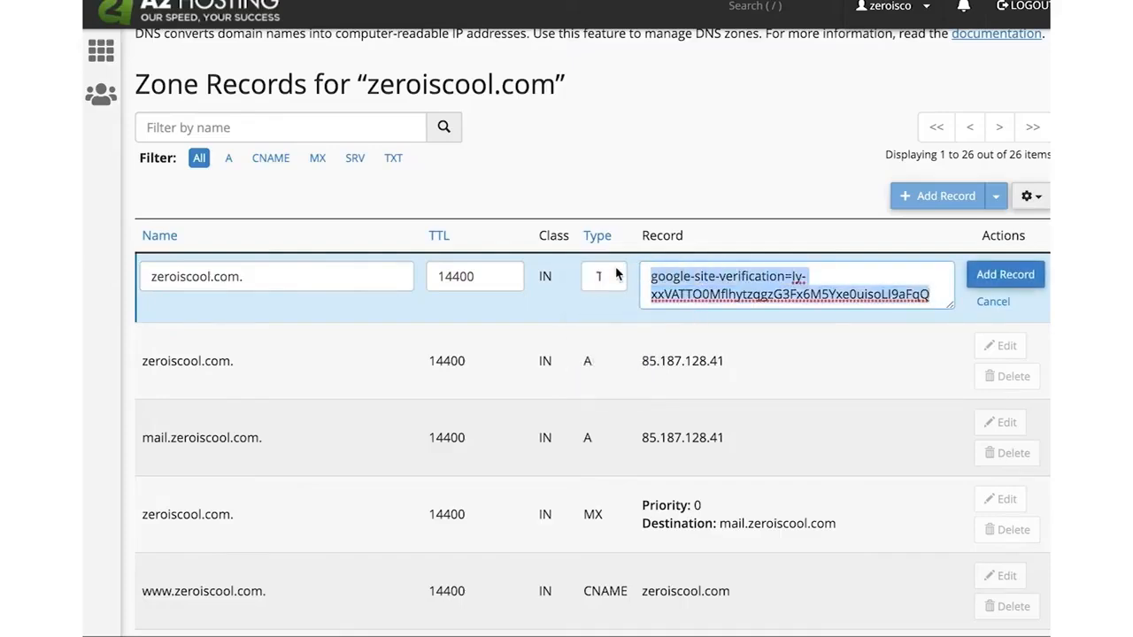
pyautogui.click(1018, 277)
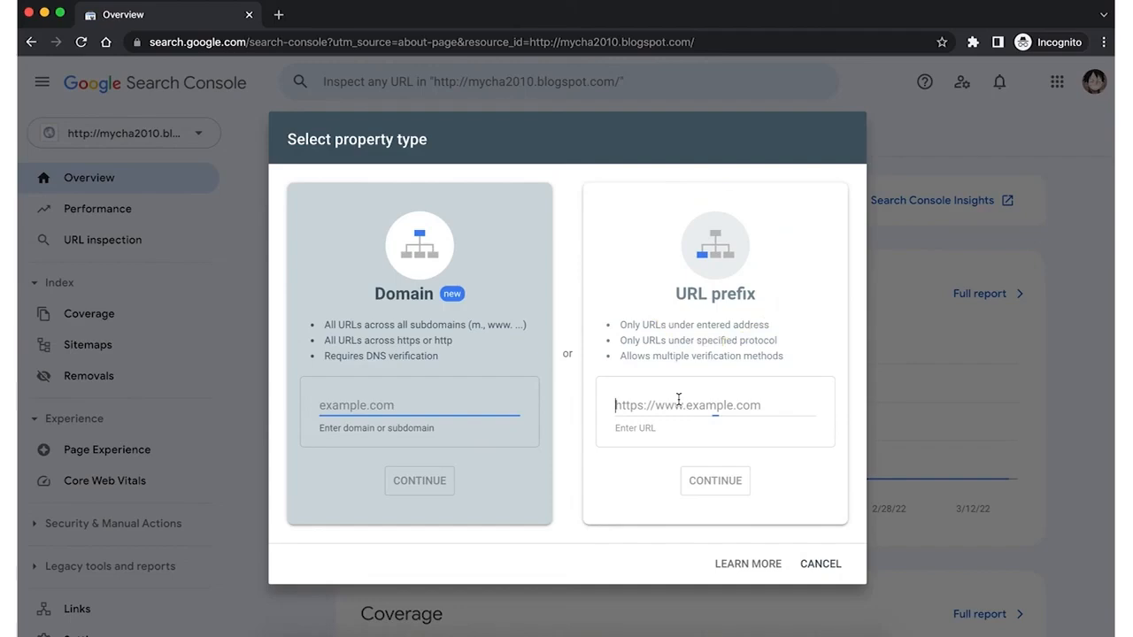
pyautogui.write('https://zeroiscool.com')
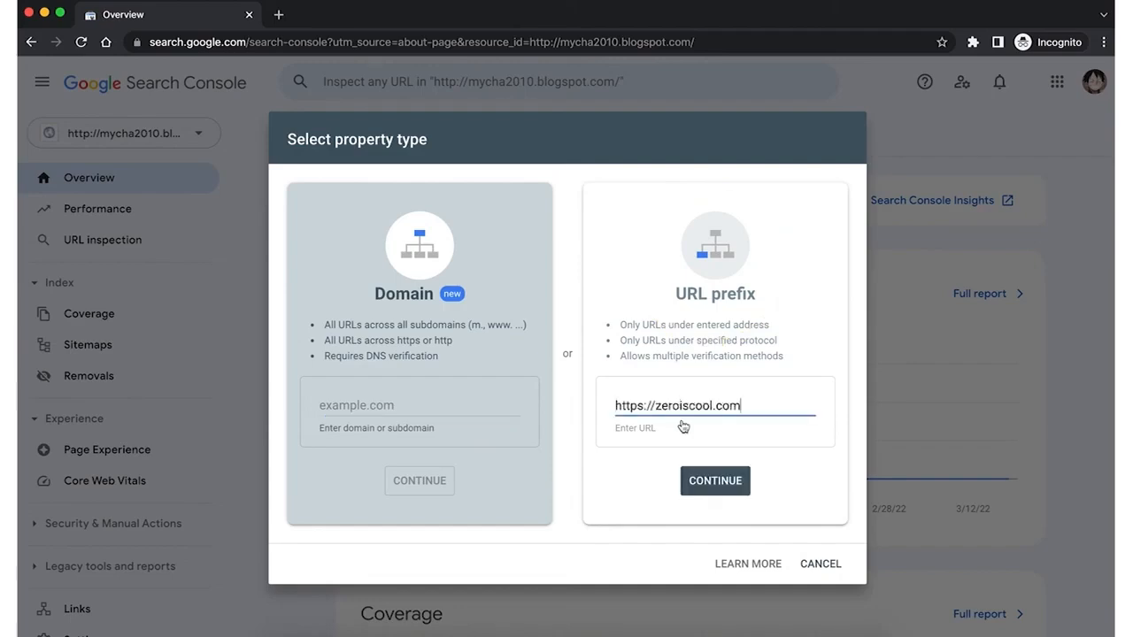
pyautogui.click(713, 480)
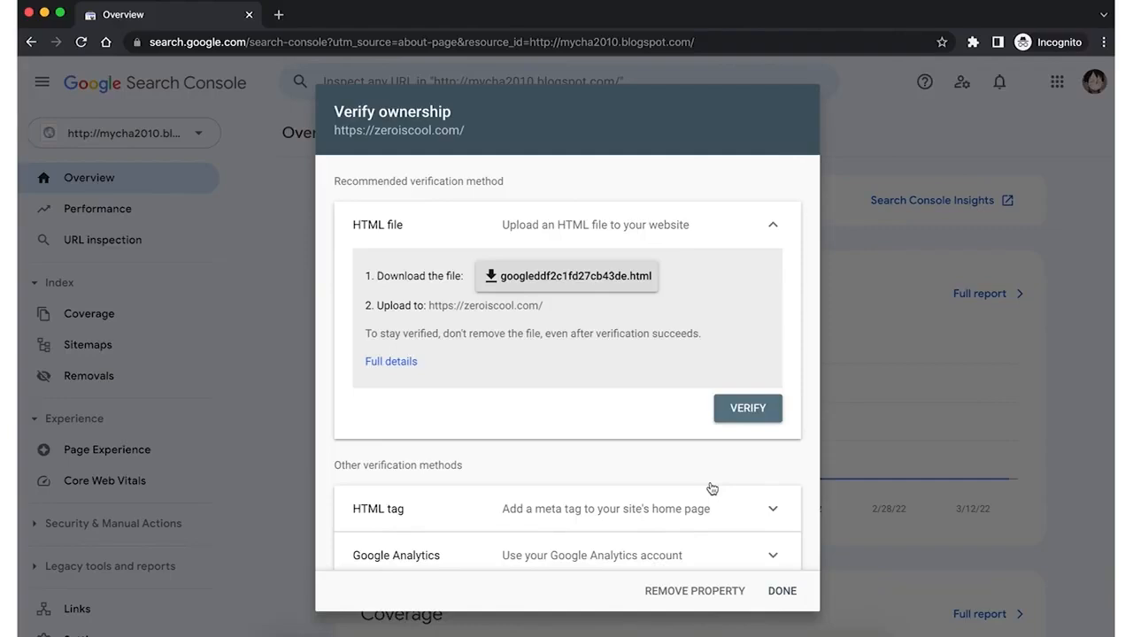
pyautogui.click(491, 289)
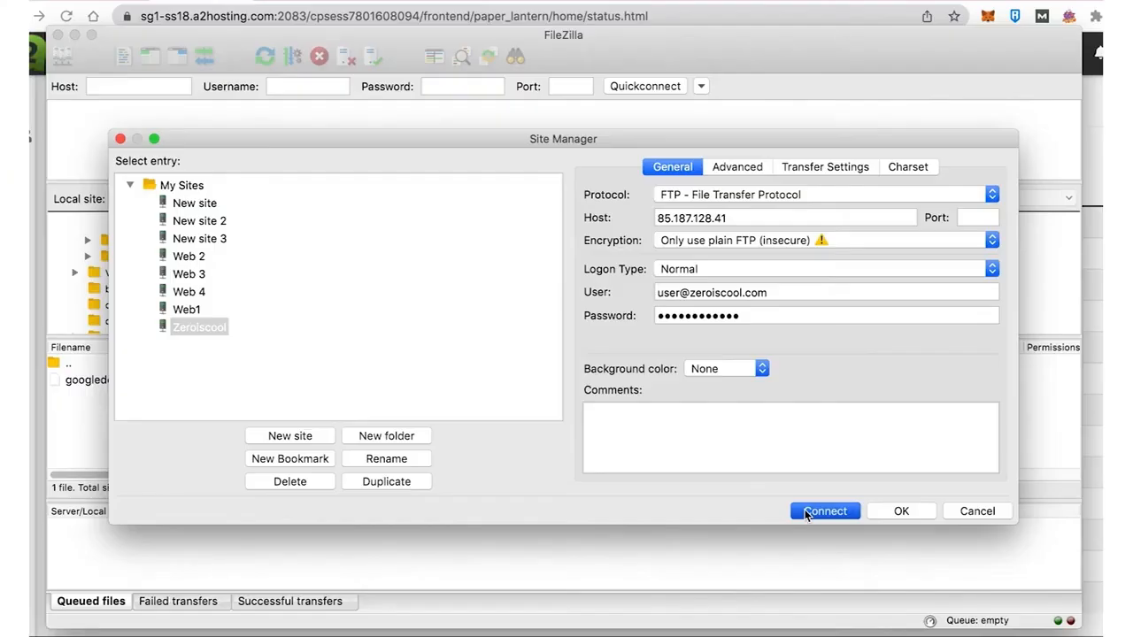
# In FileZilla, connect to the Zeroiscool site over plain FTP and upload the HTML verification file to its root folder
pyautogui.click(807, 506)
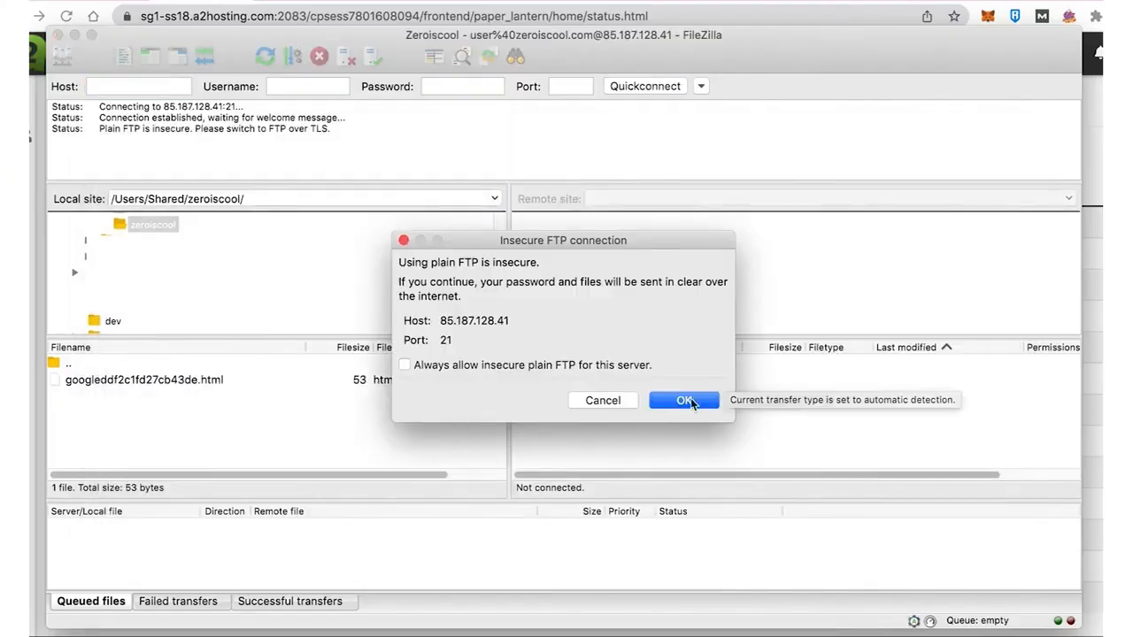
pyautogui.click(684, 401)
pyautogui.scroll(-10, 692, 405)
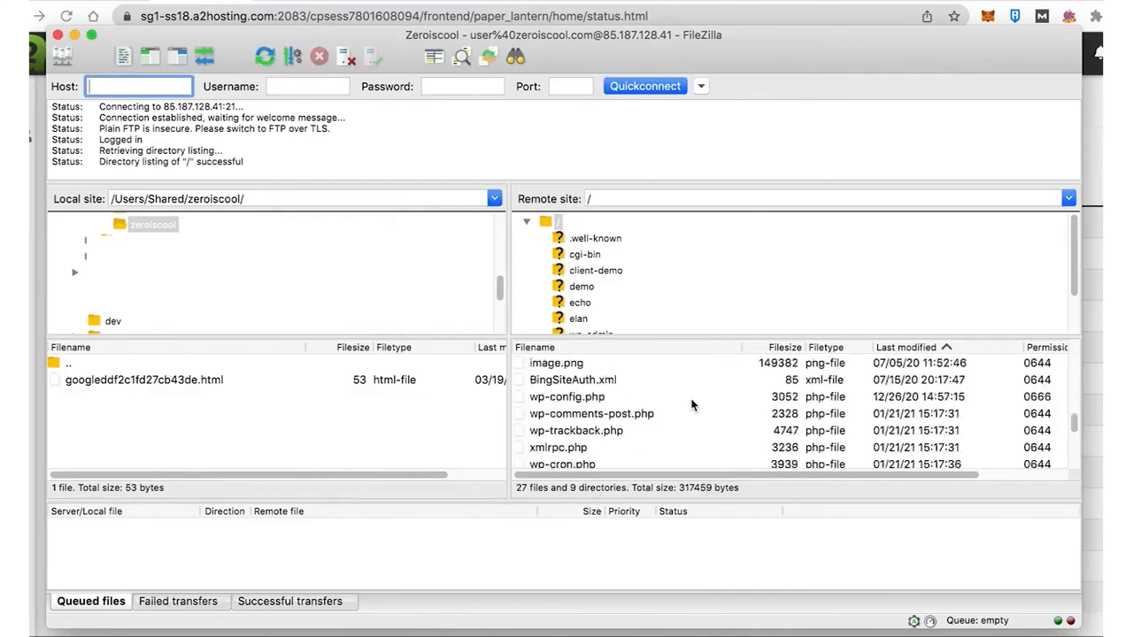
pyautogui.doubleClick(65, 379)
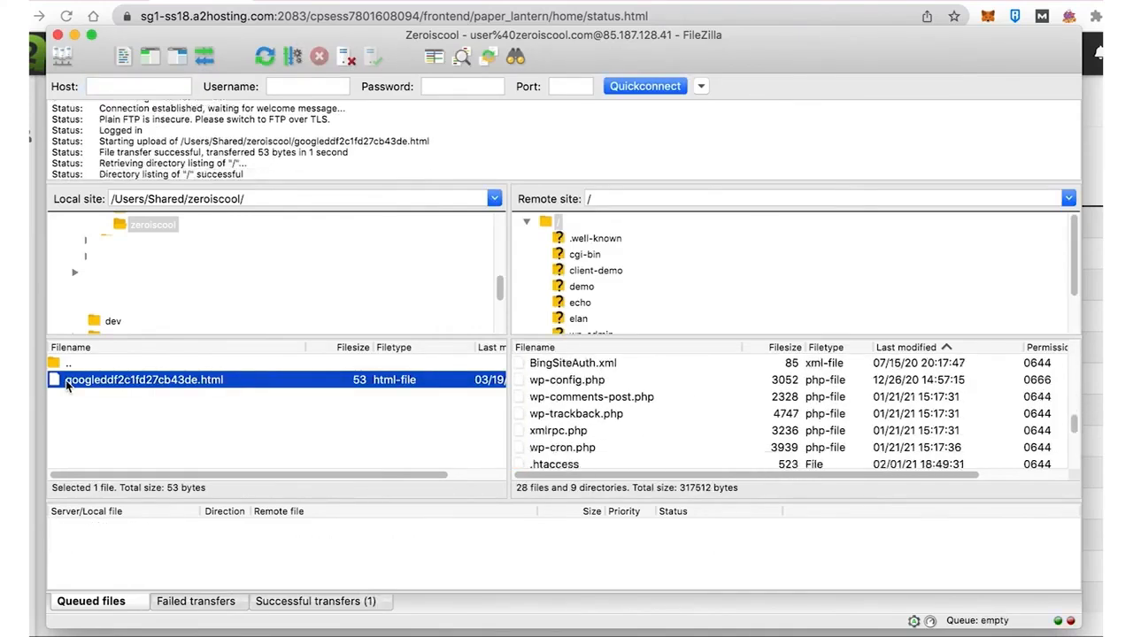
# Find the uploaded HTML verification file in the remote root folder's file list
pyautogui.scroll(-3, 662, 434)
pyautogui.click(612, 449)
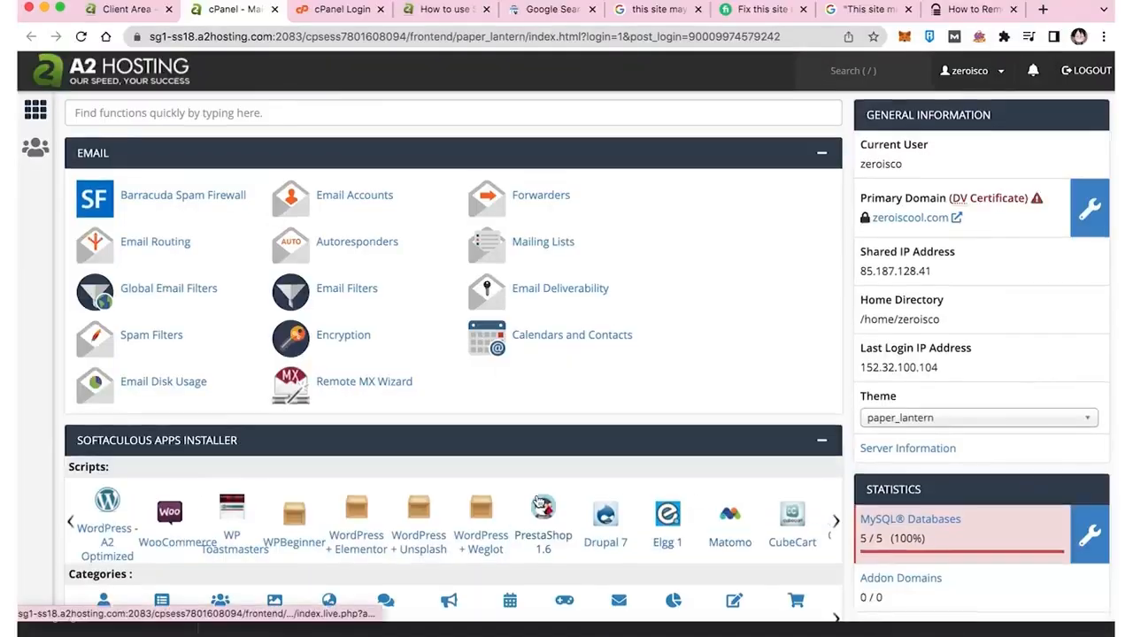
# Switch to cPanel in the browser, open its File Manager and browse the contents of the public_html folder
pyautogui.scroll(-5, 538, 502)
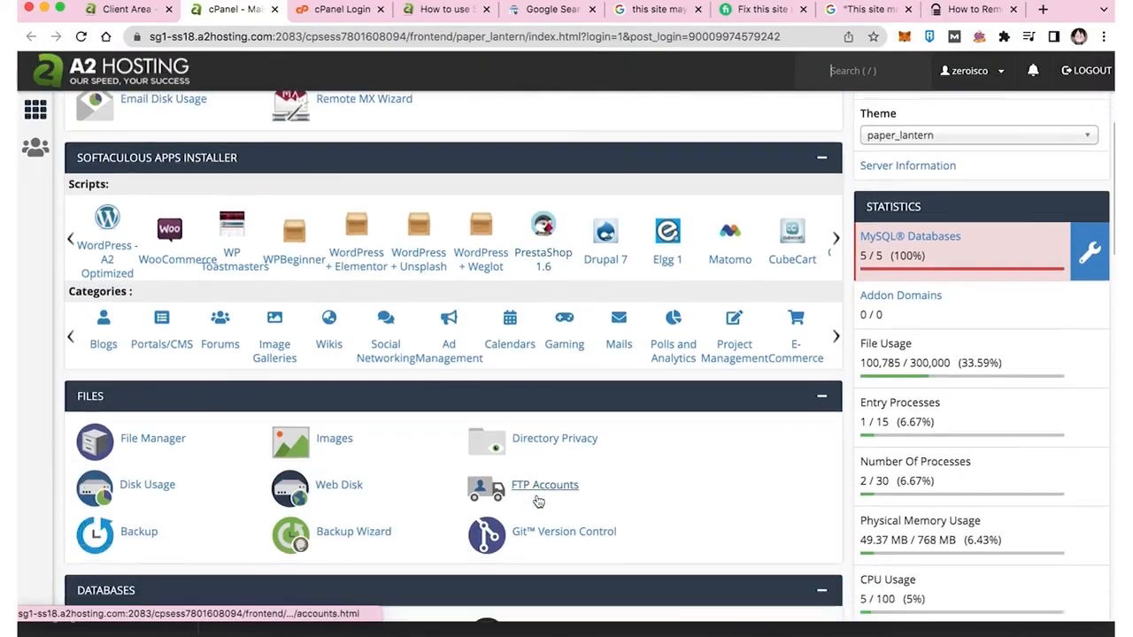
pyautogui.scroll(-2, 538, 502)
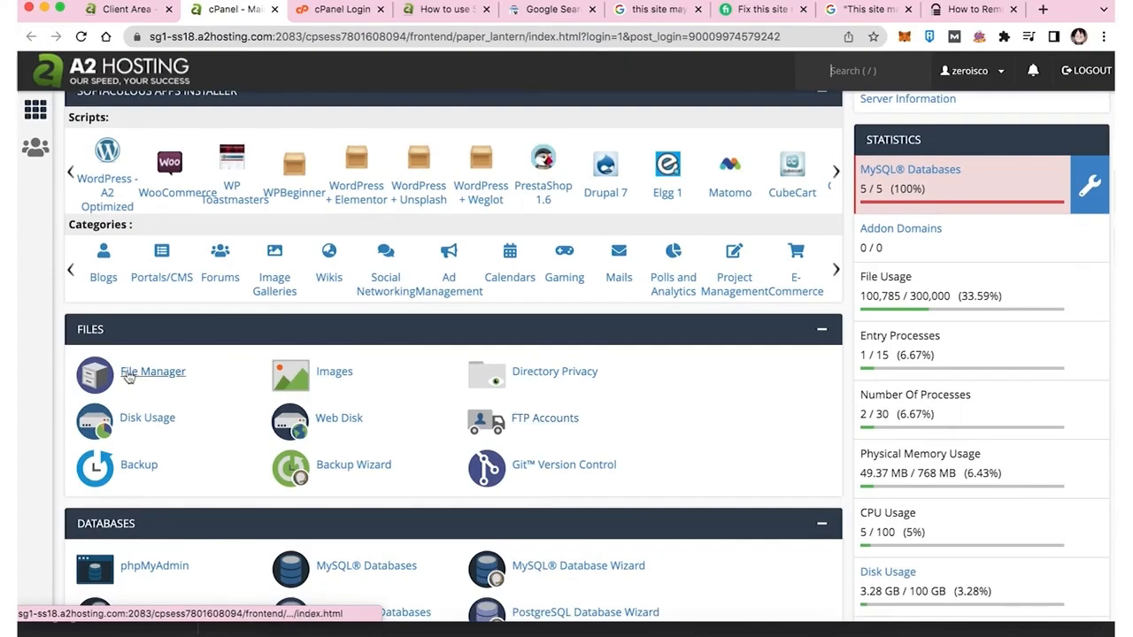
pyautogui.click(127, 375)
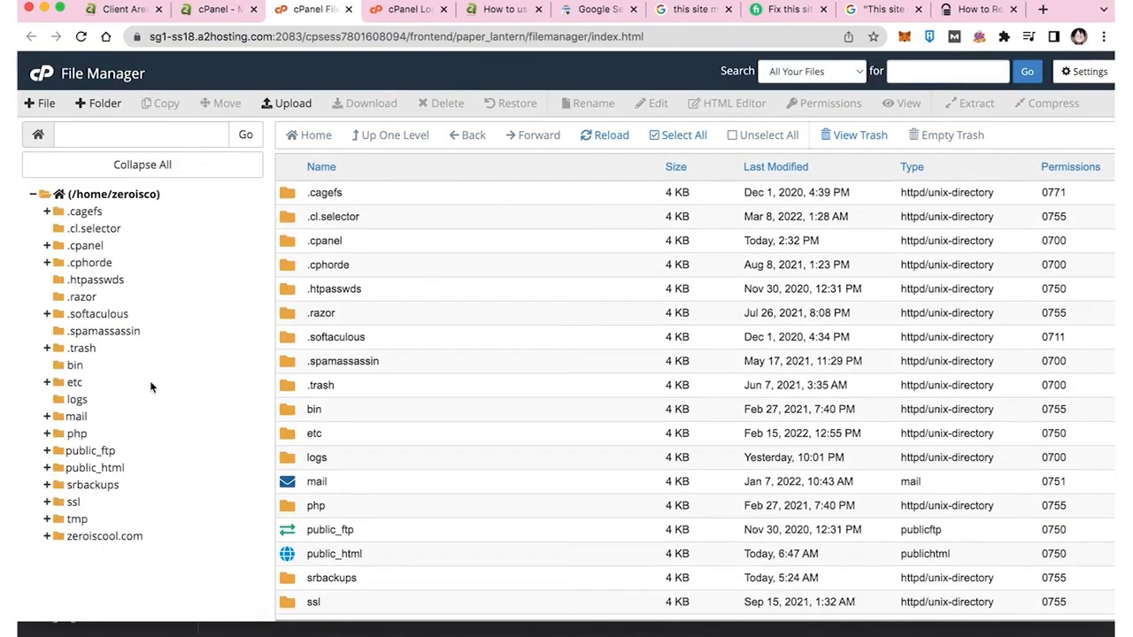
pyautogui.click(97, 468)
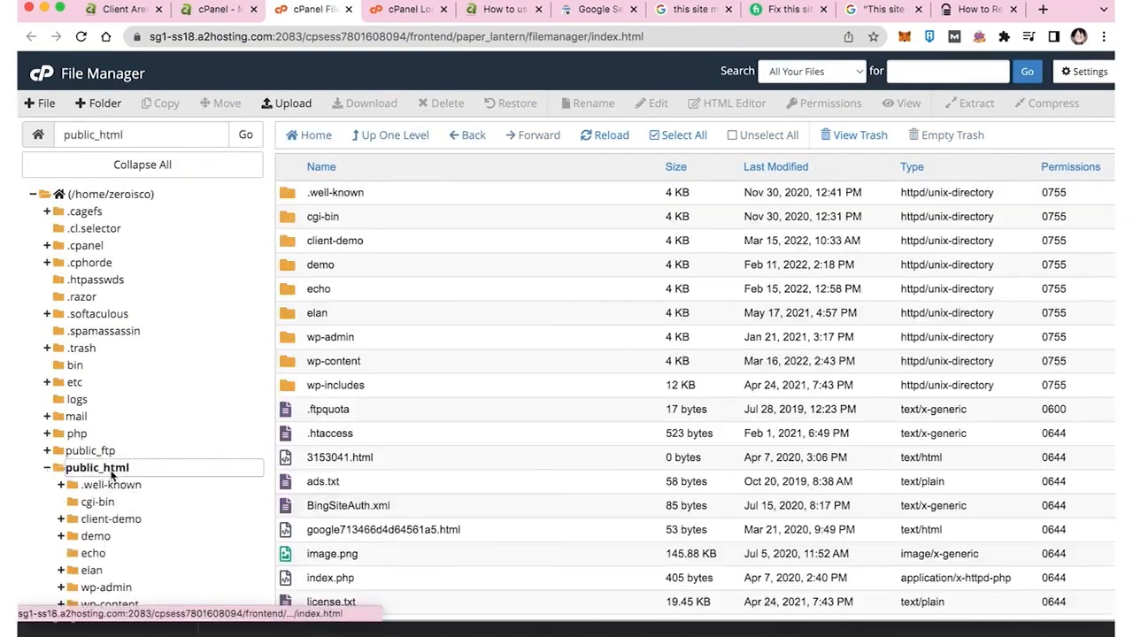
pyautogui.scroll(-3, 365, 484)
pyautogui.scroll(3, 365, 484)
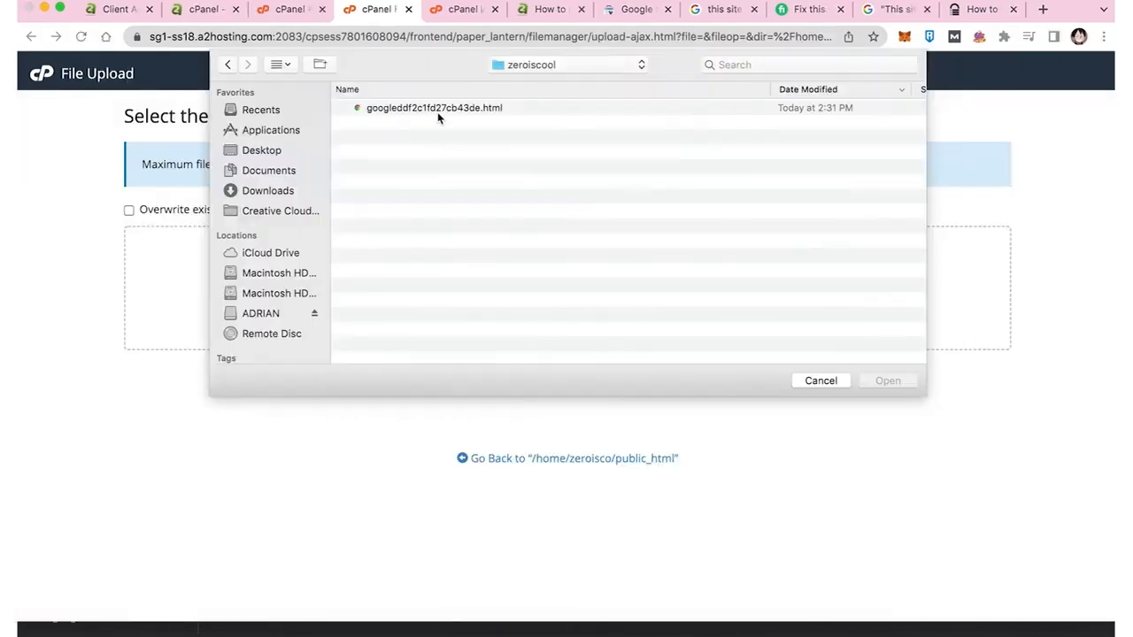
# Upload the HTML verification file from the local zeroiscool folder to /home/zeroisco/public_html
pyautogui.click(434, 108)
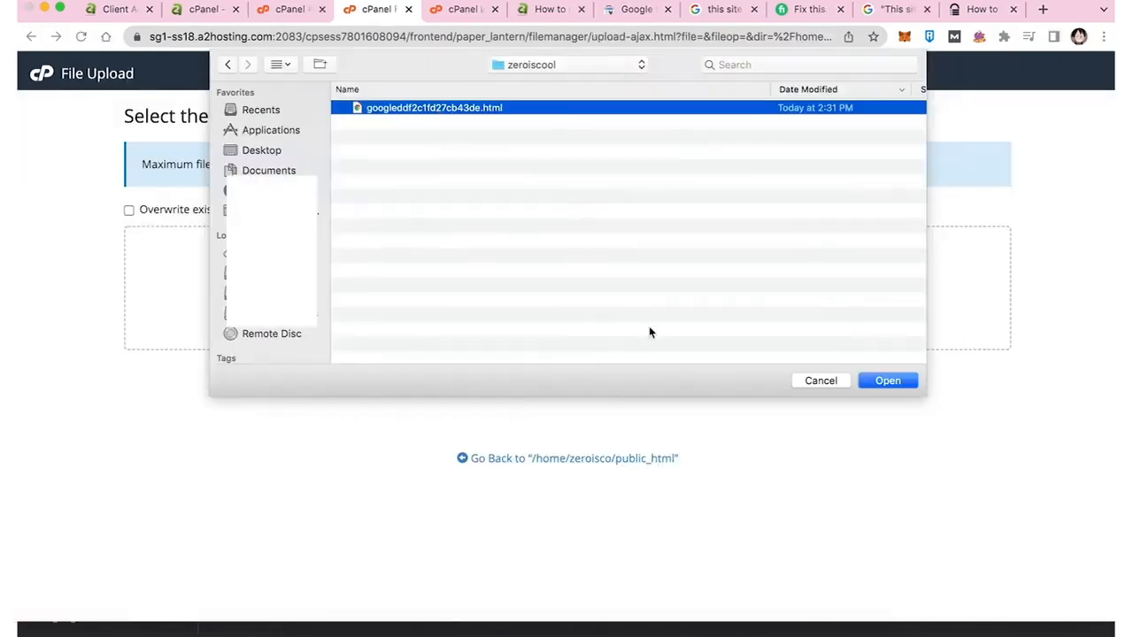
pyautogui.click(876, 379)
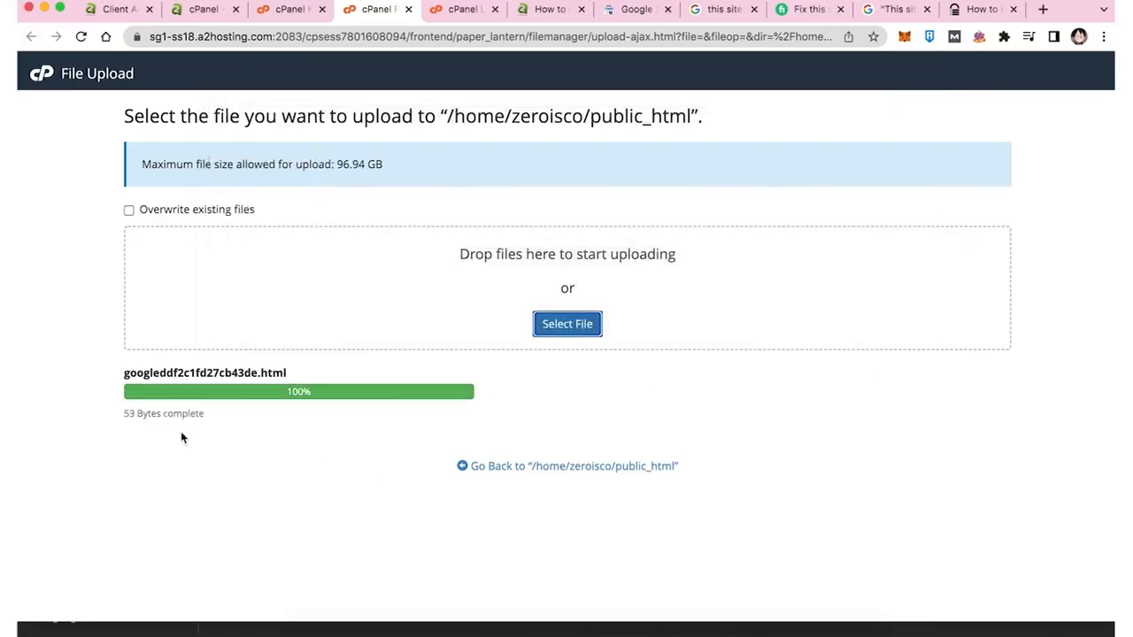
pyautogui.moveTo(212, 420); pyautogui.dragTo(121, 417)
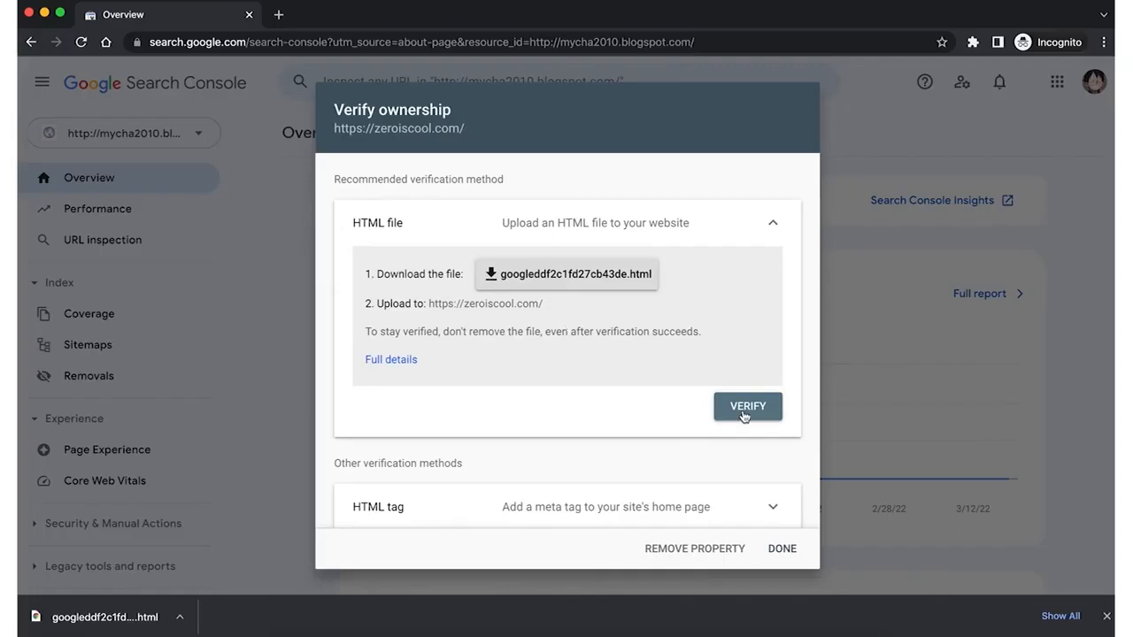
pyautogui.click(746, 409)
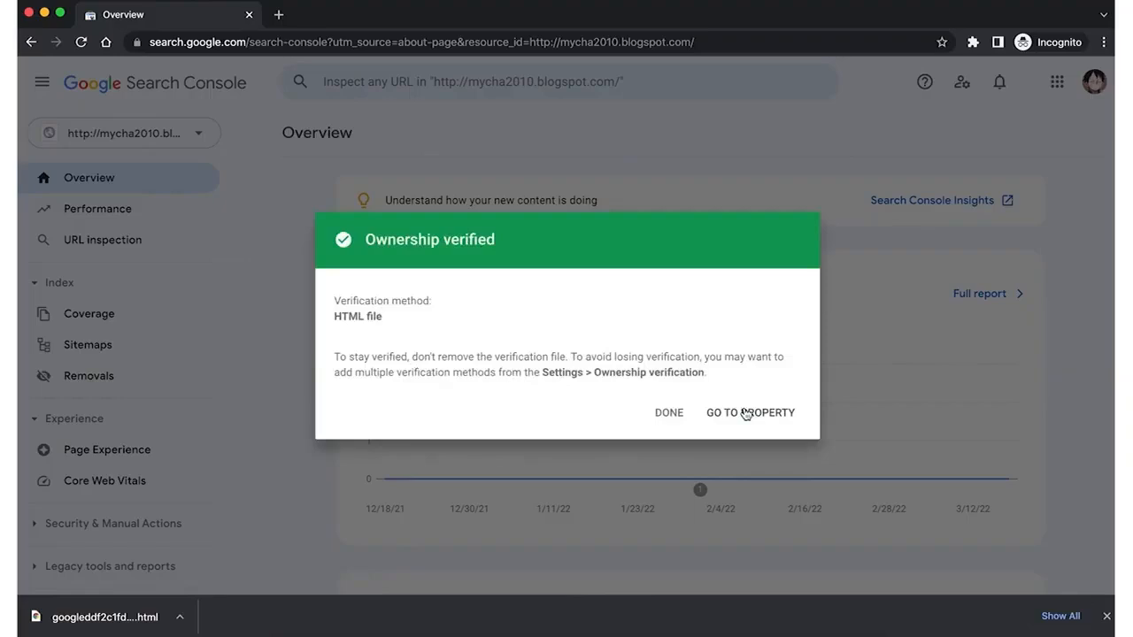
pyautogui.click(746, 413)
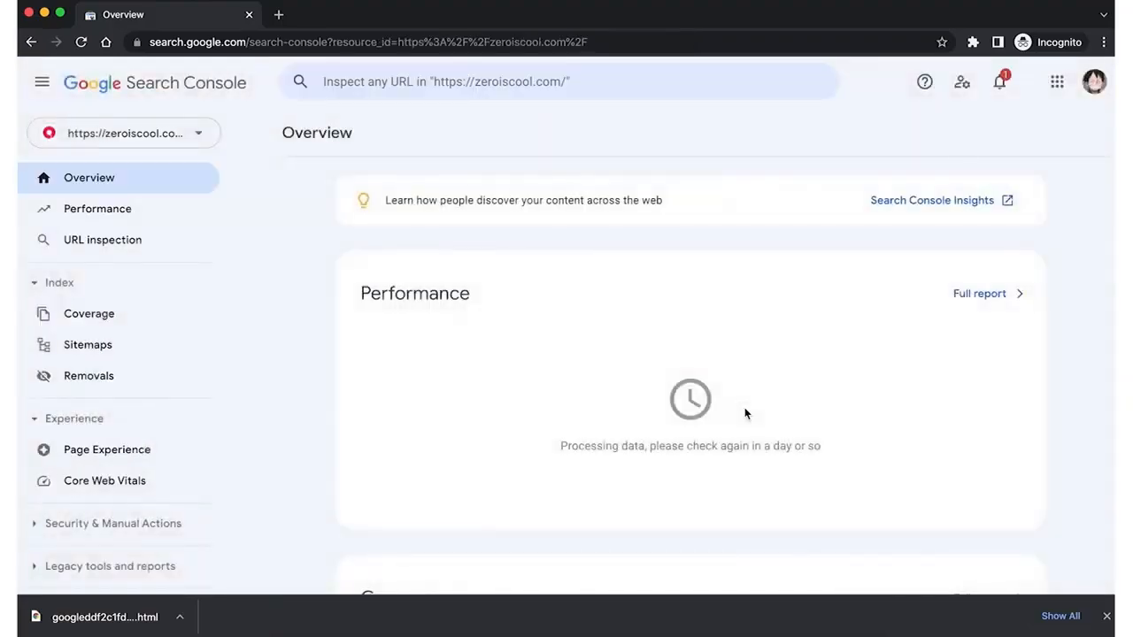
pyautogui.scroll(-1, 114, 236)
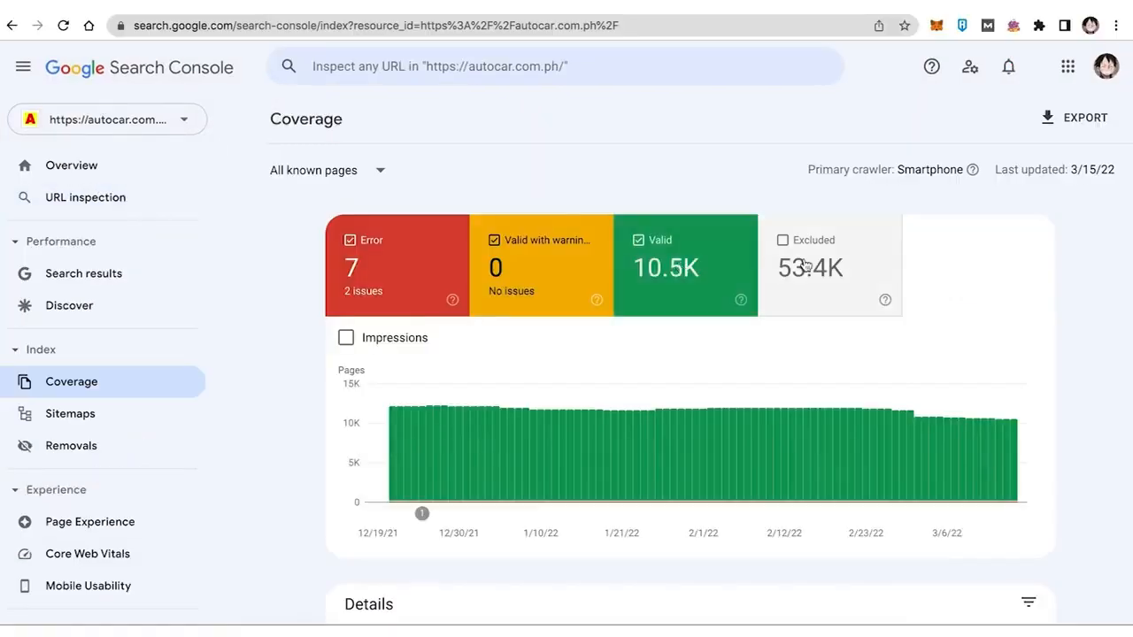
pyautogui.click(806, 265)
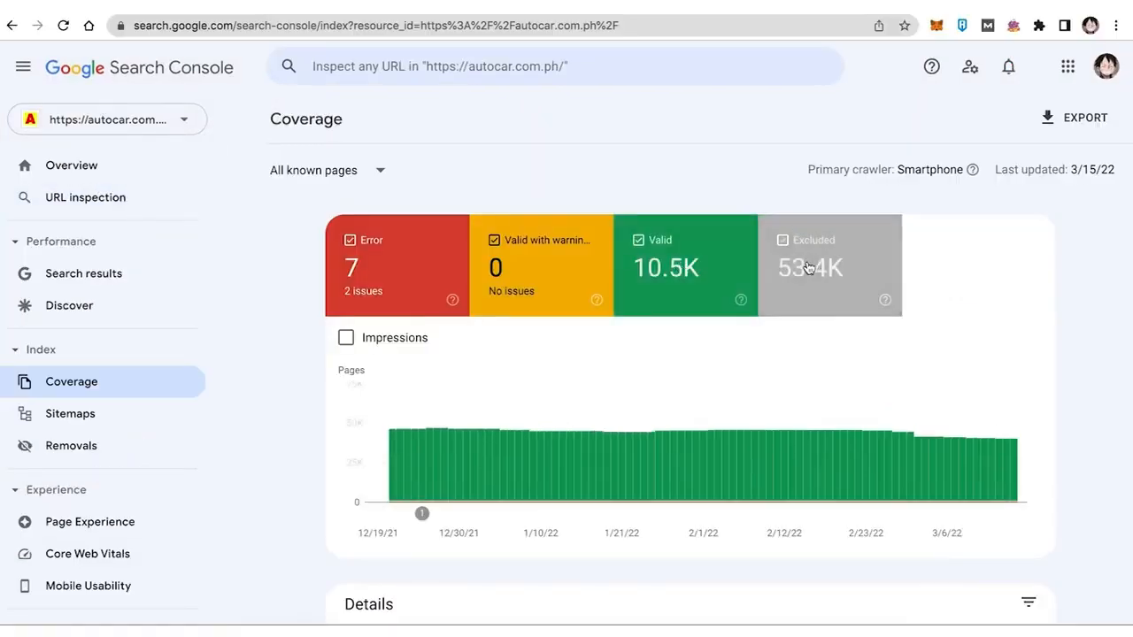
pyautogui.click(692, 267)
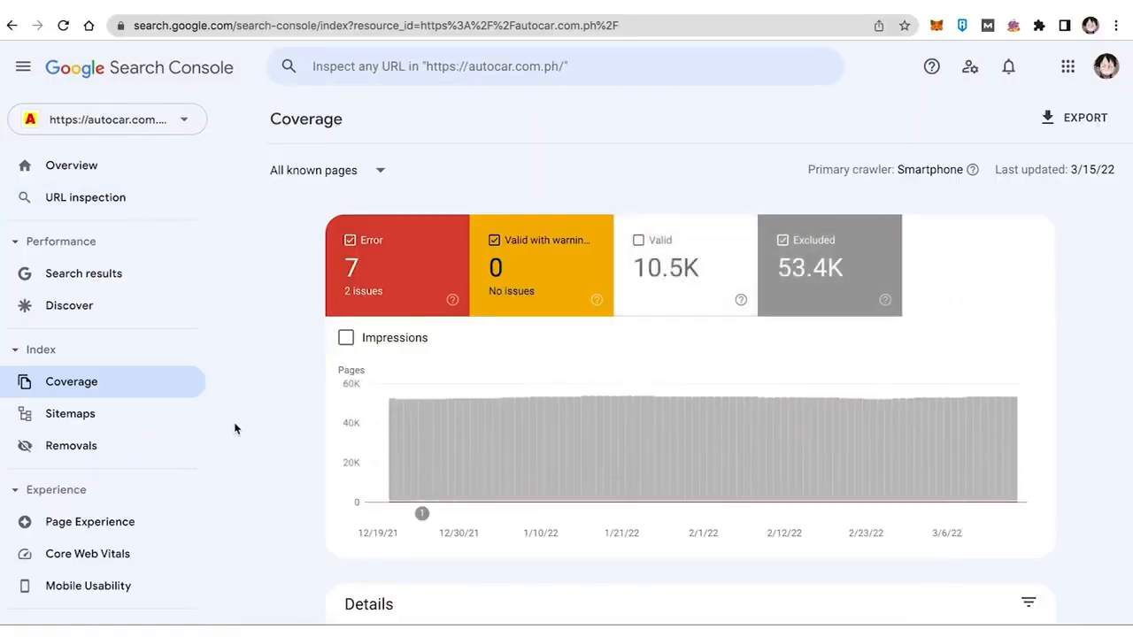
# Review the mobile section of the autocar.com.ph Page Experience report and open the property's Sitemaps report
pyautogui.click(97, 521)
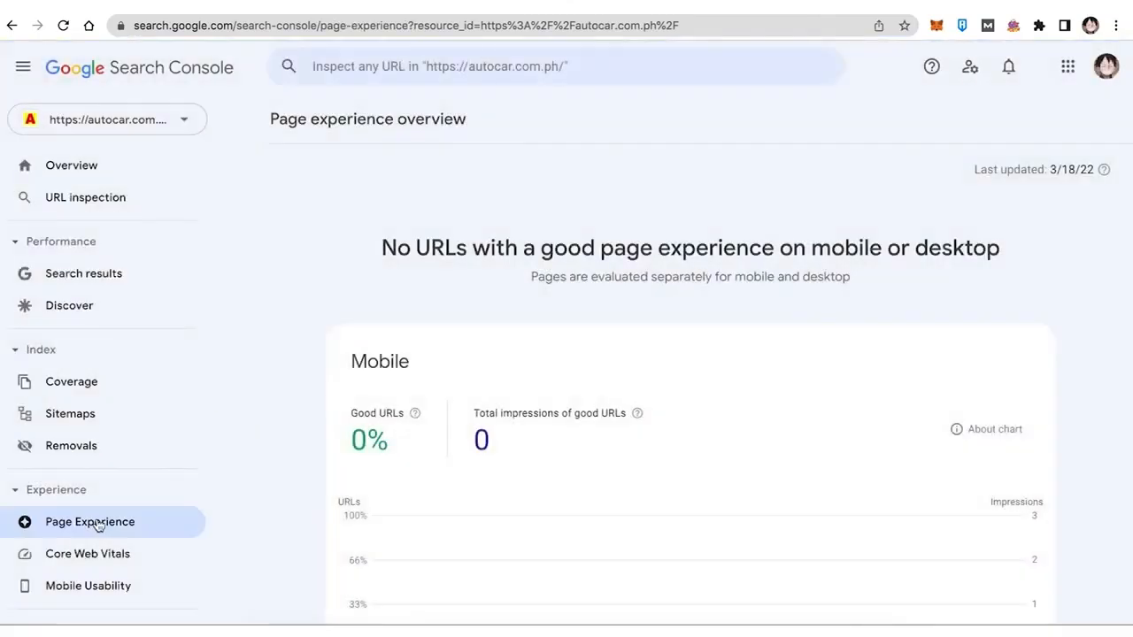
pyautogui.scroll(-1, 454, 450)
pyautogui.scroll(-3, 454, 450)
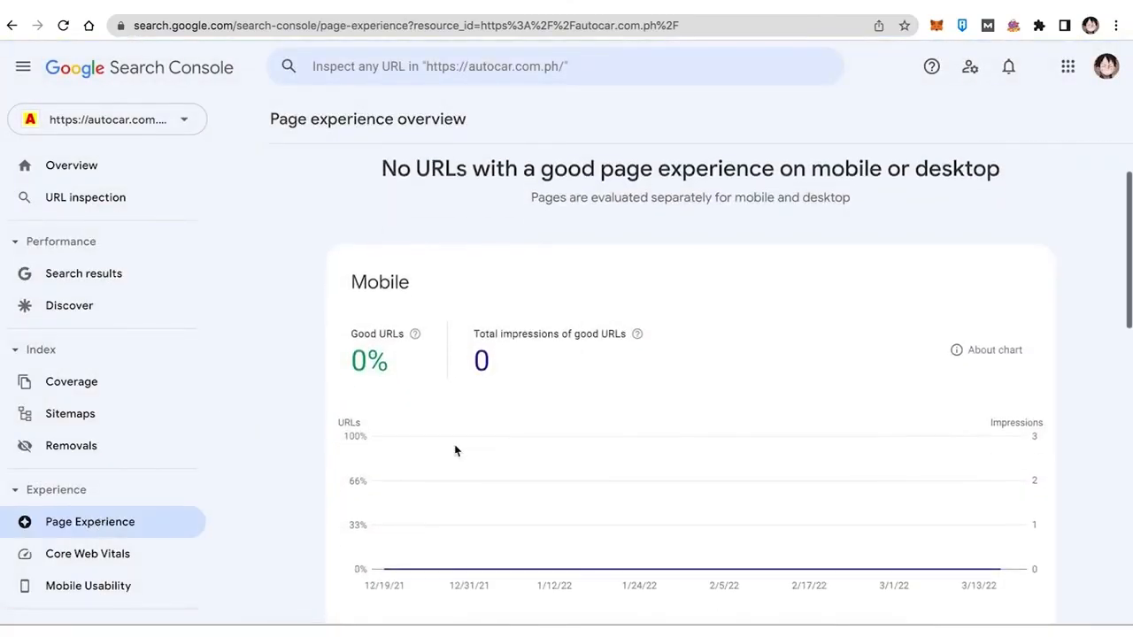
pyautogui.click(80, 415)
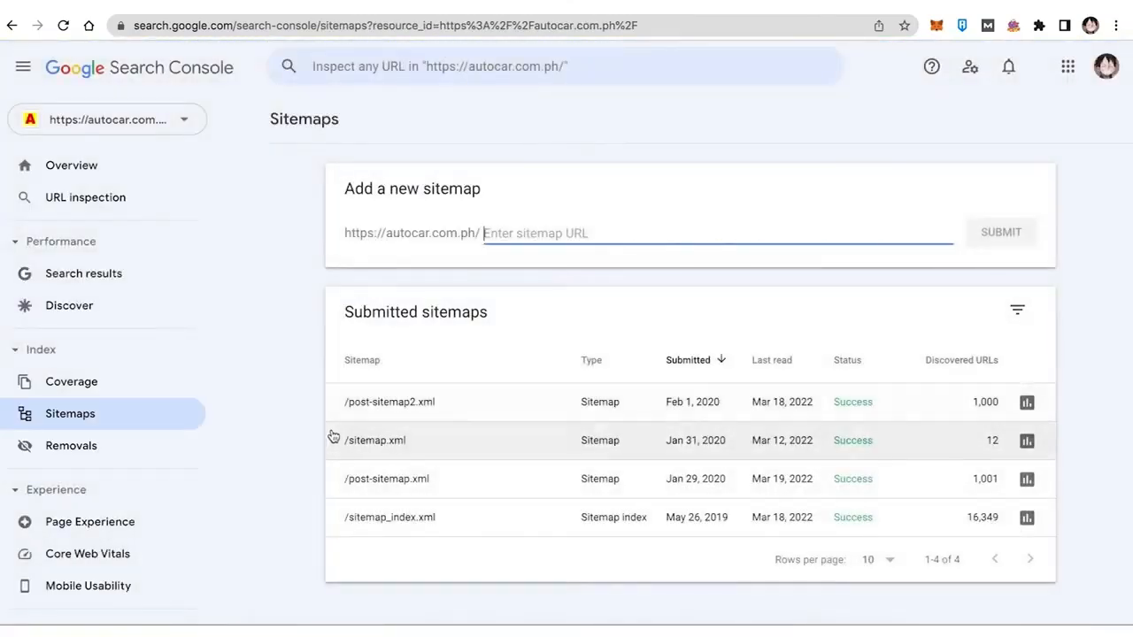